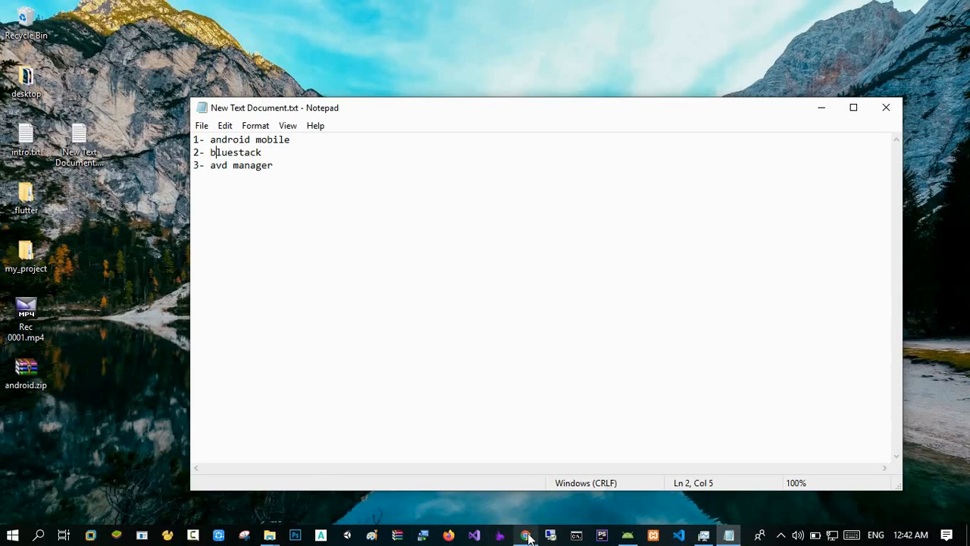
# Switch to Chrome, search for "download bluestack" and open the Download BlueStacks Offline Installer result.
pyautogui.moveTo(526, 535)
pyautogui.click(500, 489)
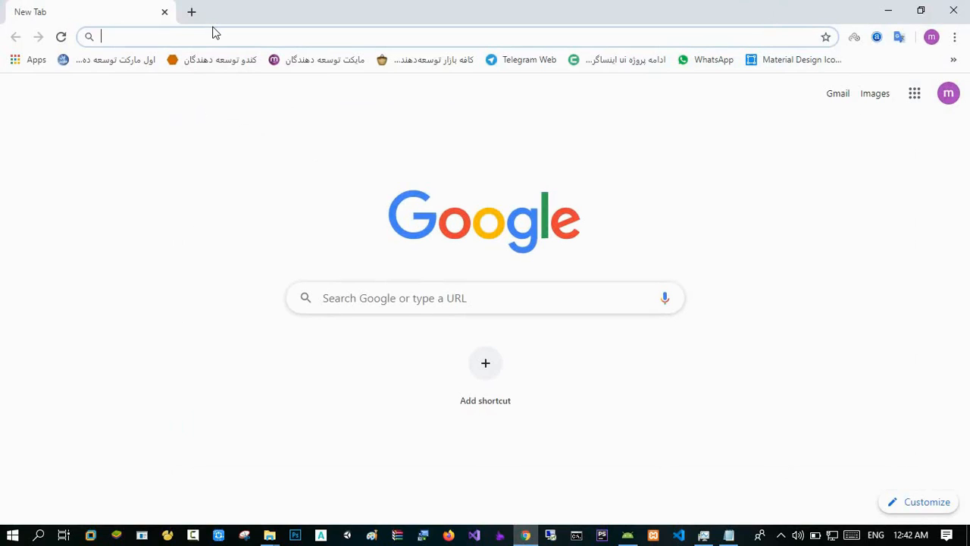
pyautogui.write('dow')
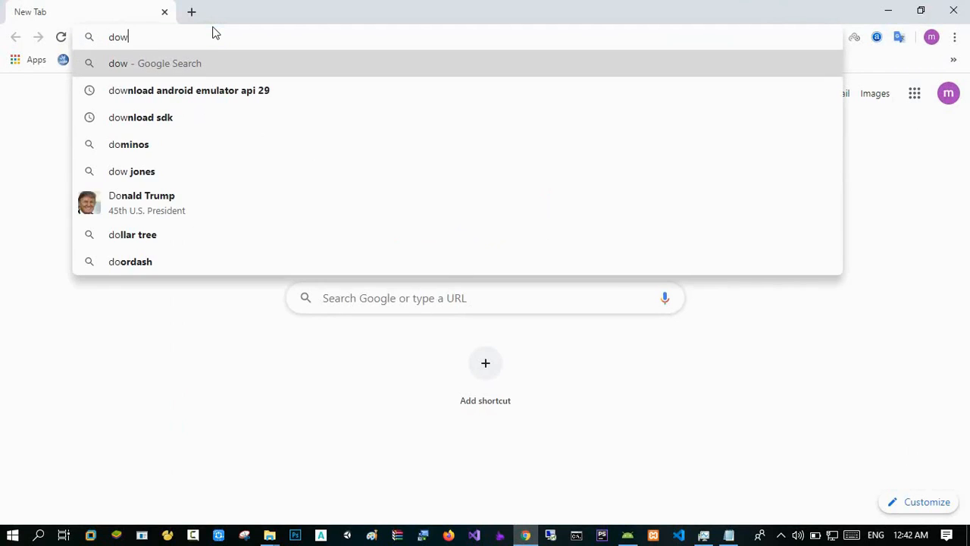
pyautogui.write('nload ')
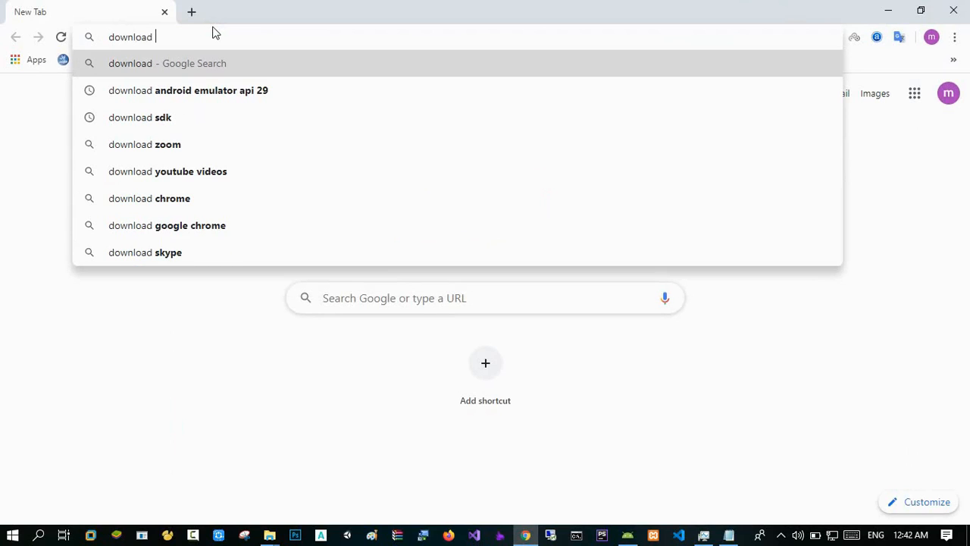
pyautogui.write('bluestack')
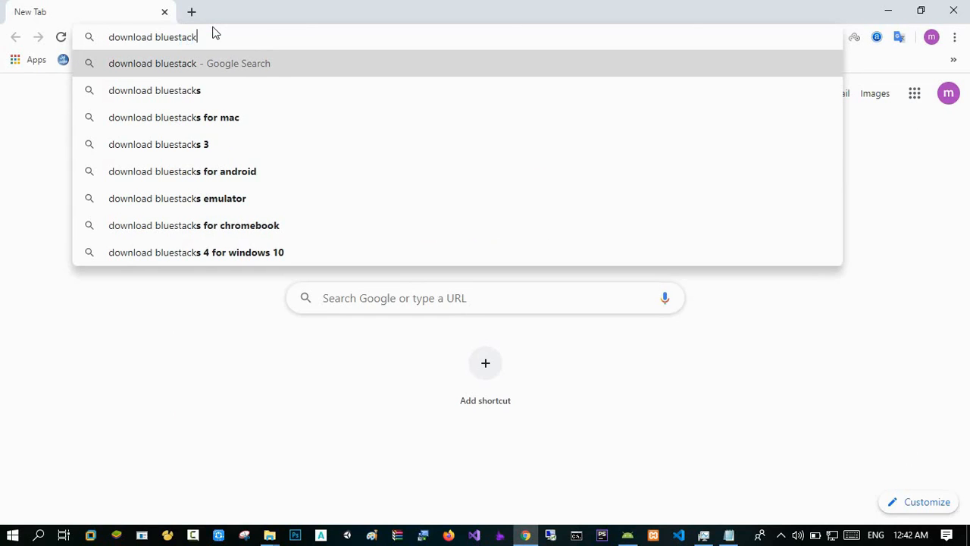
pyautogui.press('Return')
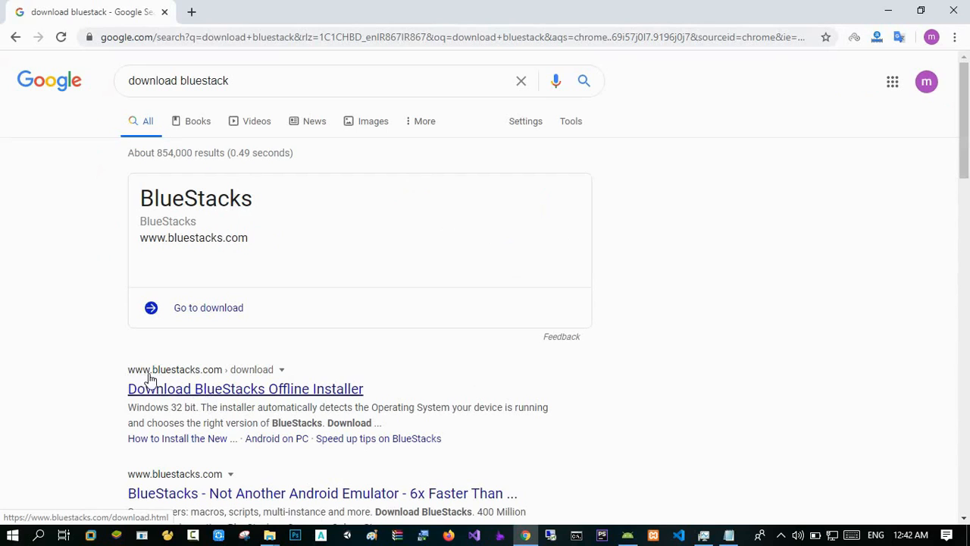
pyautogui.click(201, 391)
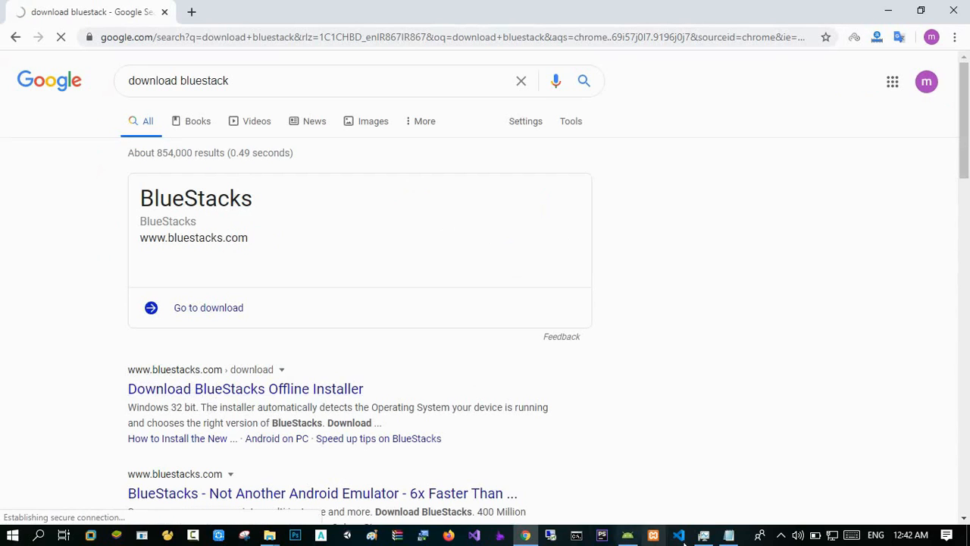
# Correct the second list entry in the Notepad document to "bluestacks" and return to the browser.
pyautogui.click(728, 536)
pyautogui.click(282, 151)
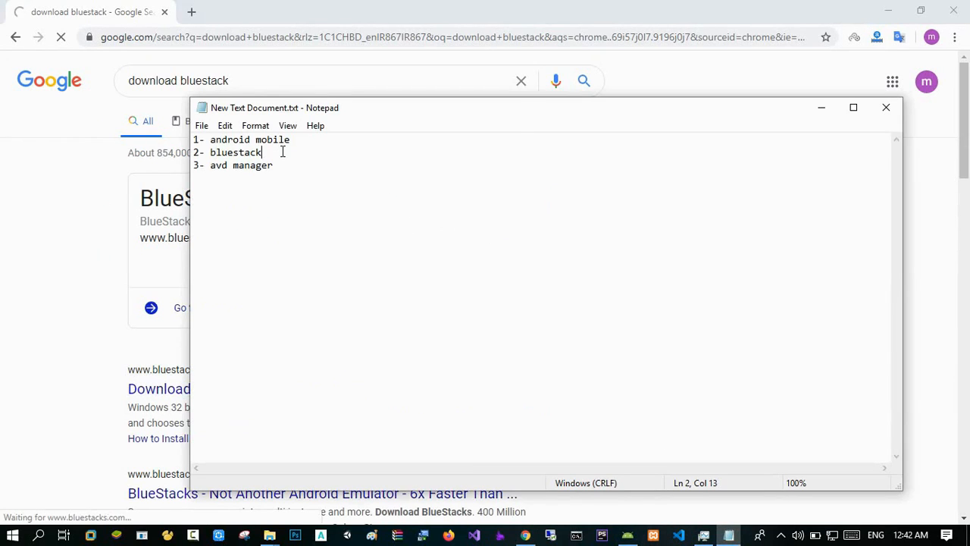
pyautogui.write('s')
pyautogui.click(280, 7)
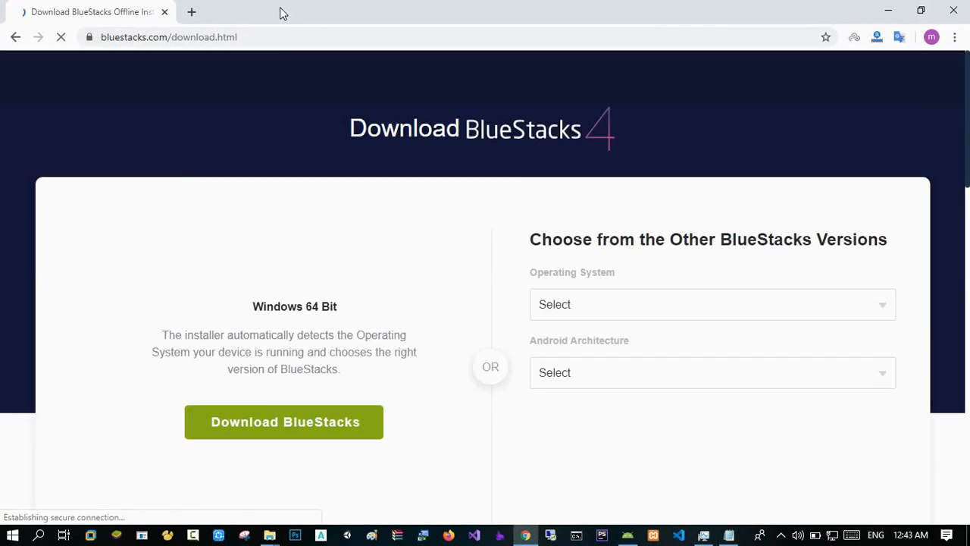
# Choose Windows 64 Bit as the operating system and Android 64 Bit as the Android architecture for the other BlueStacks versions.
pyautogui.scroll(-2, 911, 184)
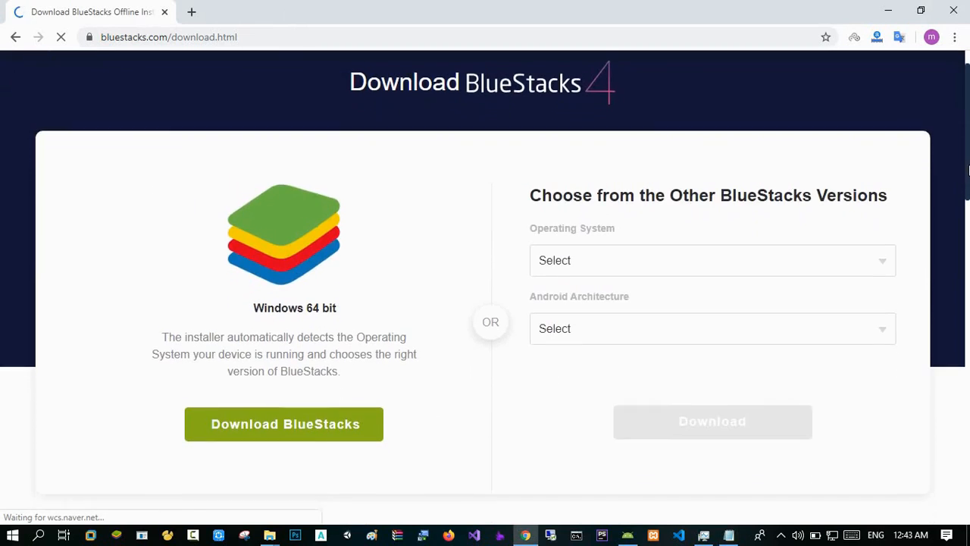
pyautogui.click(809, 195)
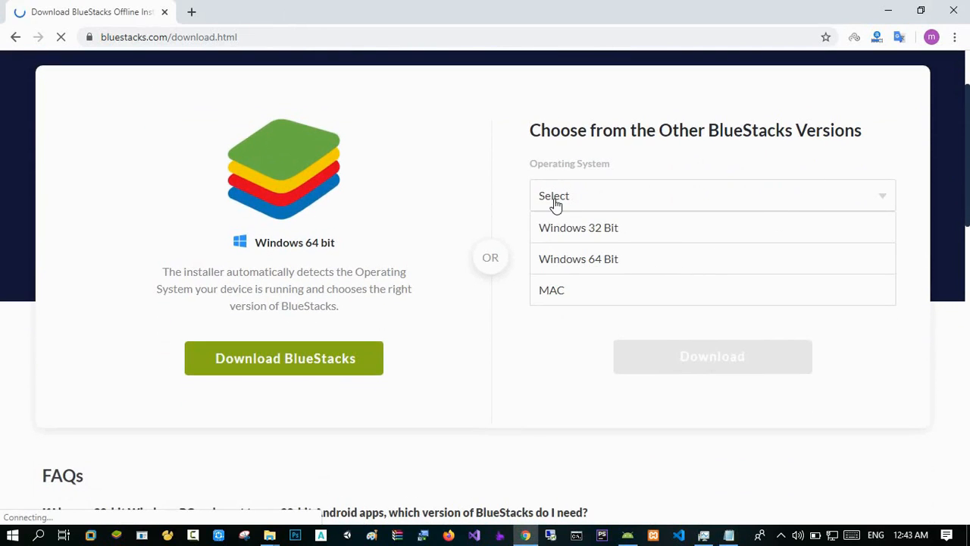
pyautogui.click(585, 265)
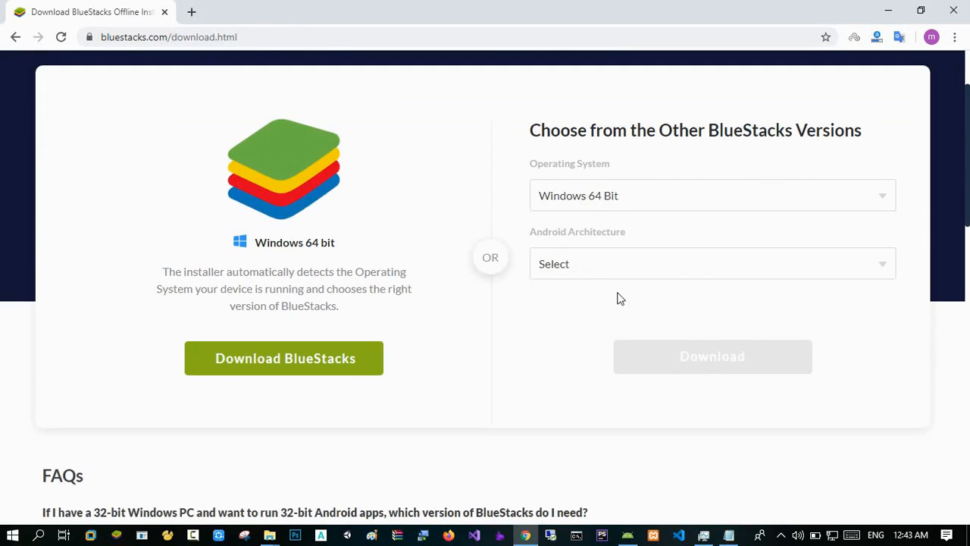
pyautogui.click(613, 271)
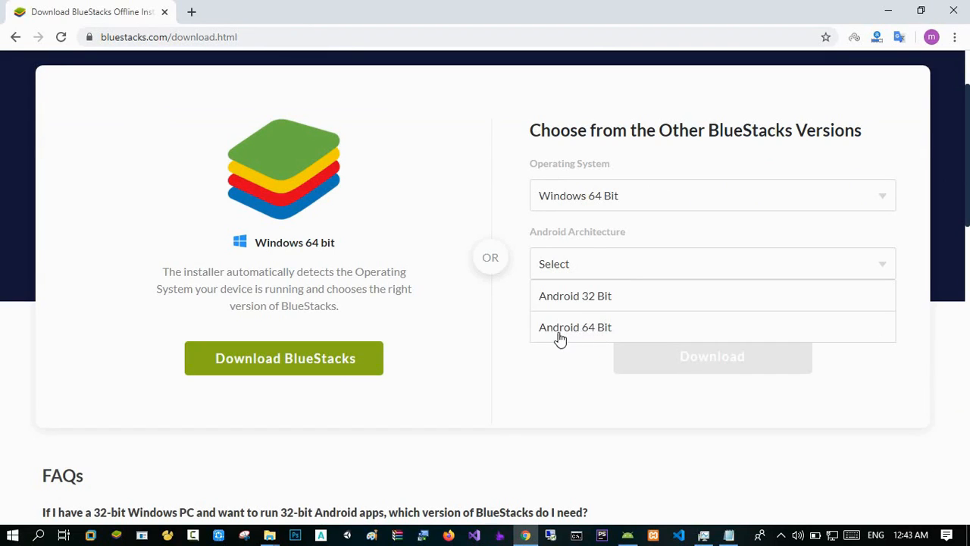
pyautogui.click(586, 336)
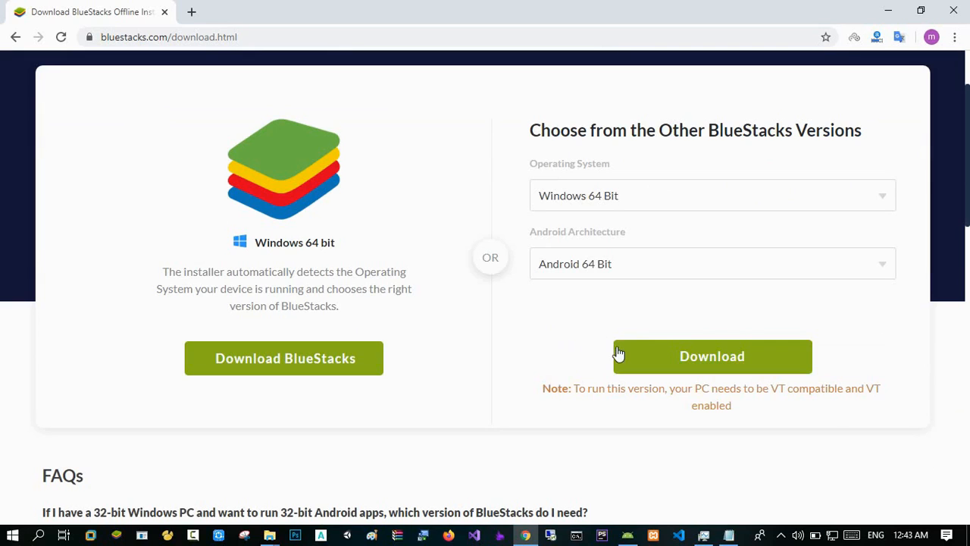
# Change the Android architecture of the BlueStacks version to Android 32 Bit.
pyautogui.click(634, 272)
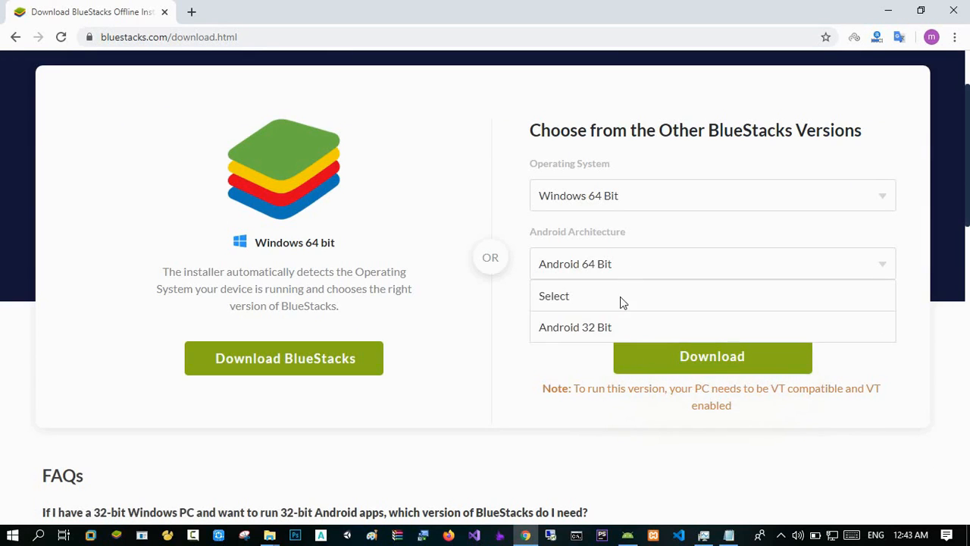
pyautogui.click(620, 296)
pyautogui.click(615, 269)
pyautogui.click(613, 298)
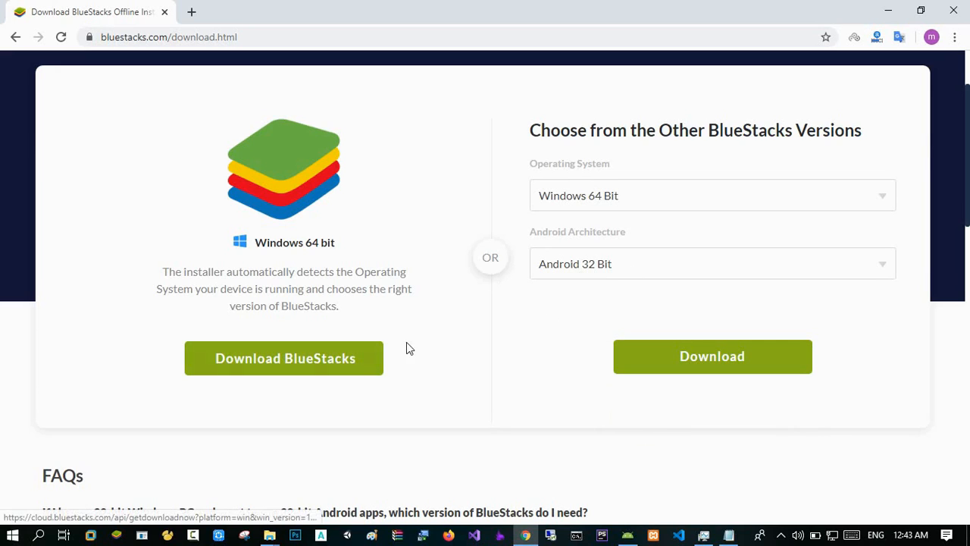
pyautogui.click(557, 265)
pyautogui.click(395, 255)
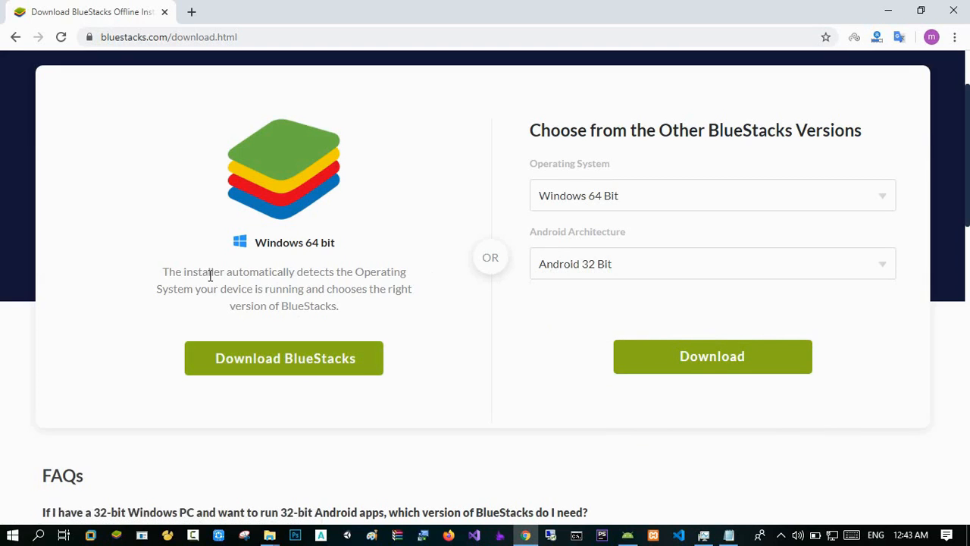
# Start the automatic BlueStacks download for Windows 64 bit and cancel the installer download.
pyautogui.moveTo(165, 272); pyautogui.dragTo(372, 316)
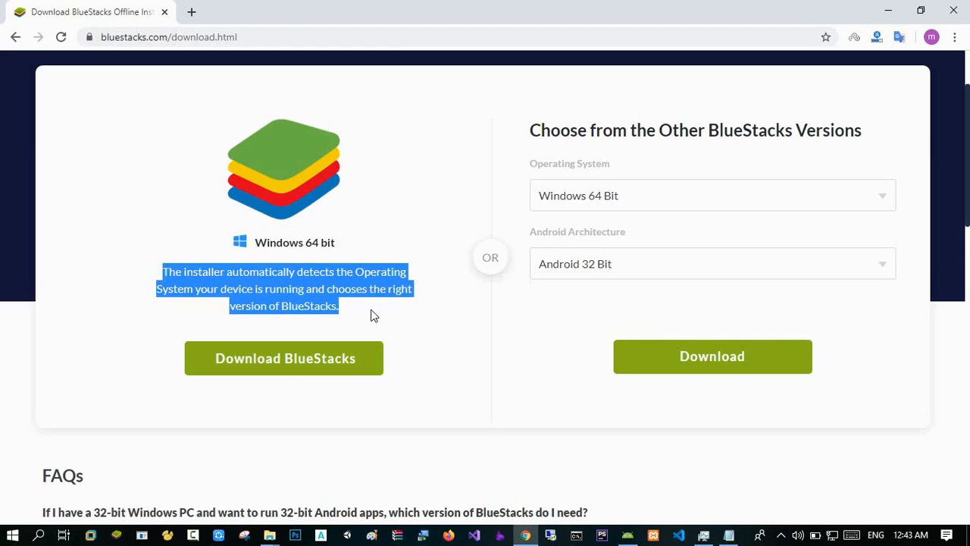
pyautogui.click(305, 416)
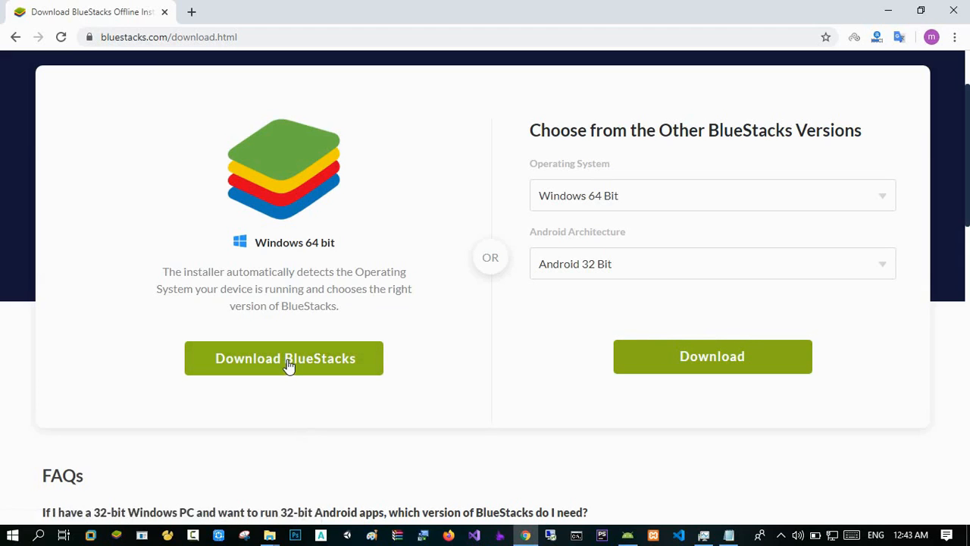
pyautogui.click(271, 365)
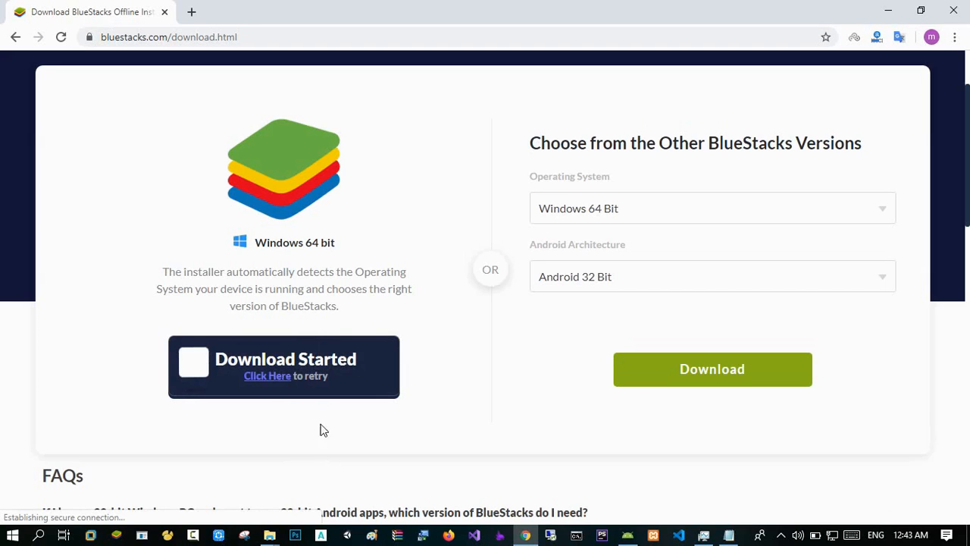
pyautogui.scroll(-3, 223, 489)
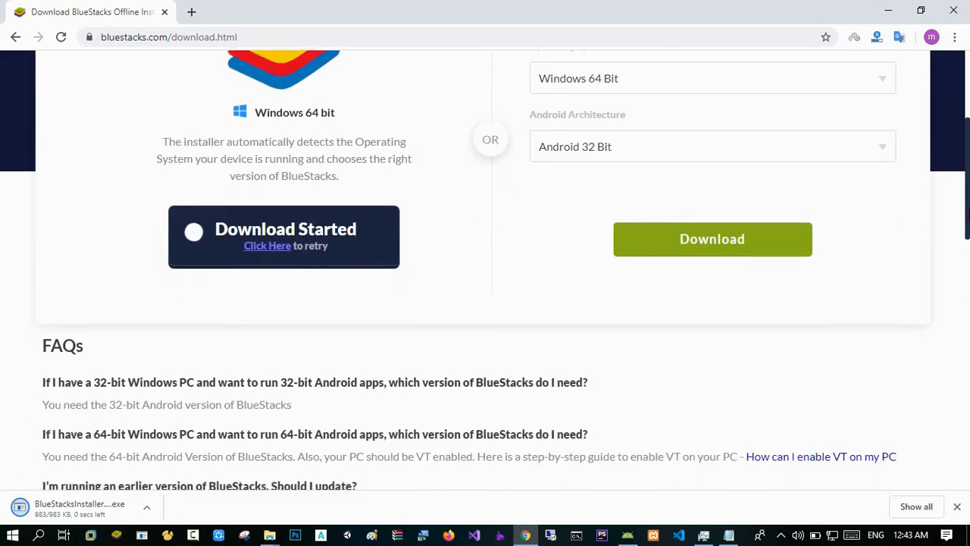
pyautogui.scroll(4, 223, 489)
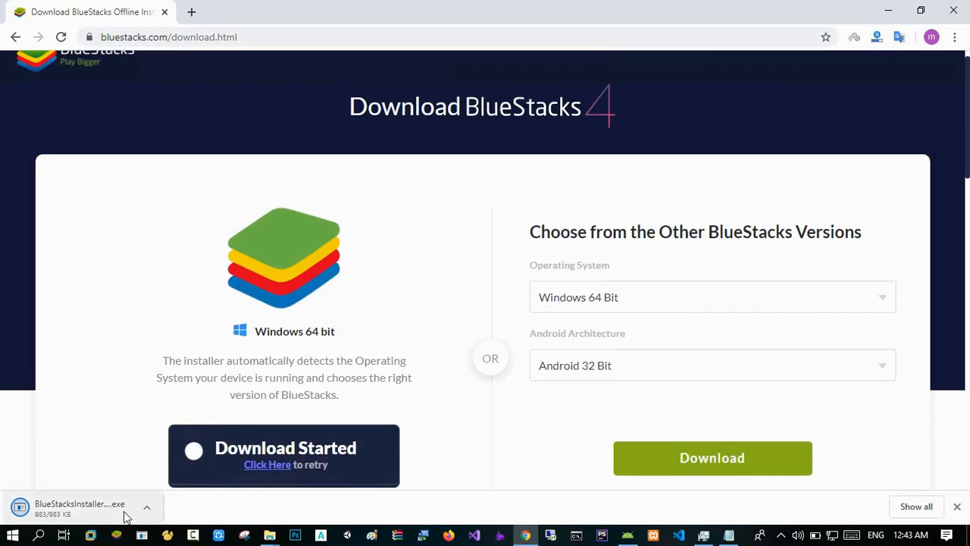
pyautogui.click(147, 509)
pyautogui.click(151, 485)
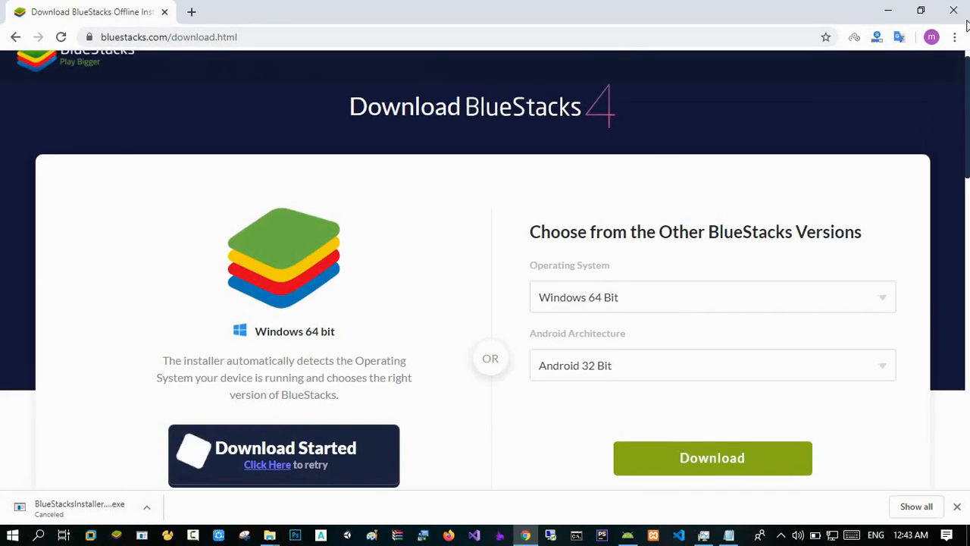
# Minimize the browser, launch the installed BlueStacks App Player and shift its window slightly.
pyautogui.click(888, 10)
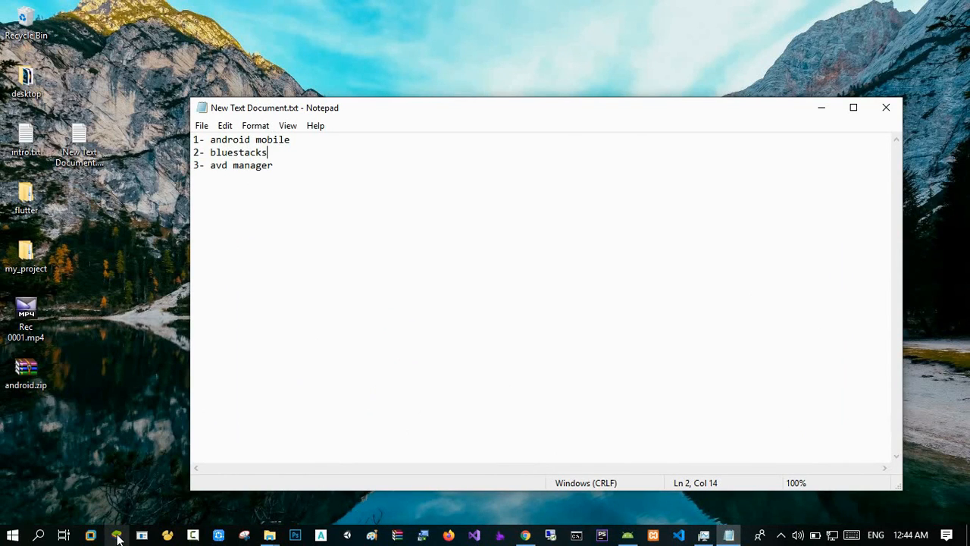
pyautogui.click(117, 536)
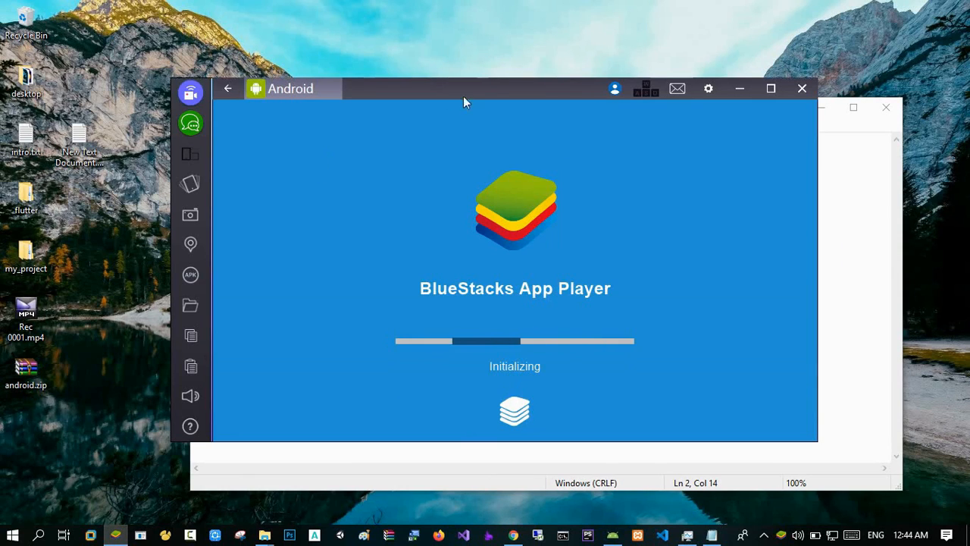
pyautogui.moveTo(476, 87); pyautogui.dragTo(460, 72)
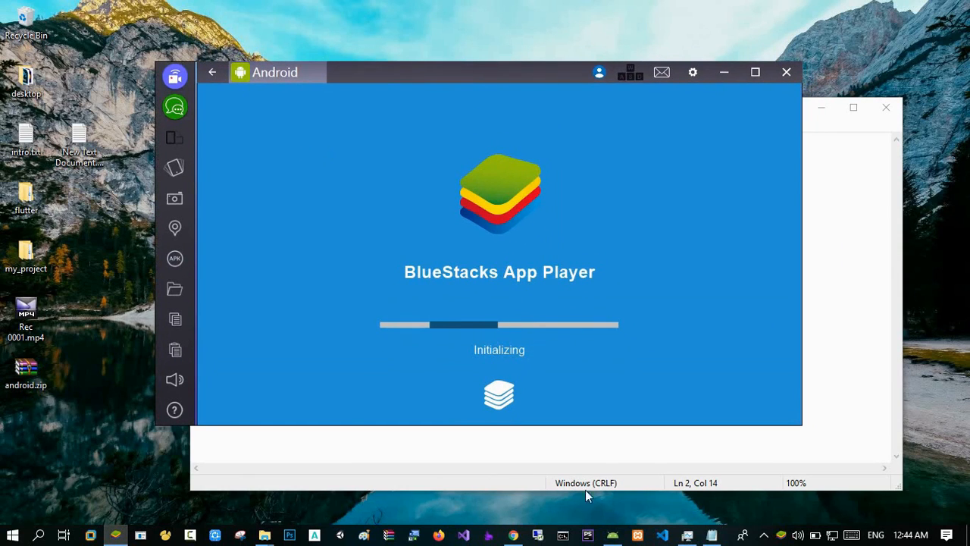
# Switch to Android Studio and check which devices the Flutter device selector offers.
pyautogui.click(611, 537)
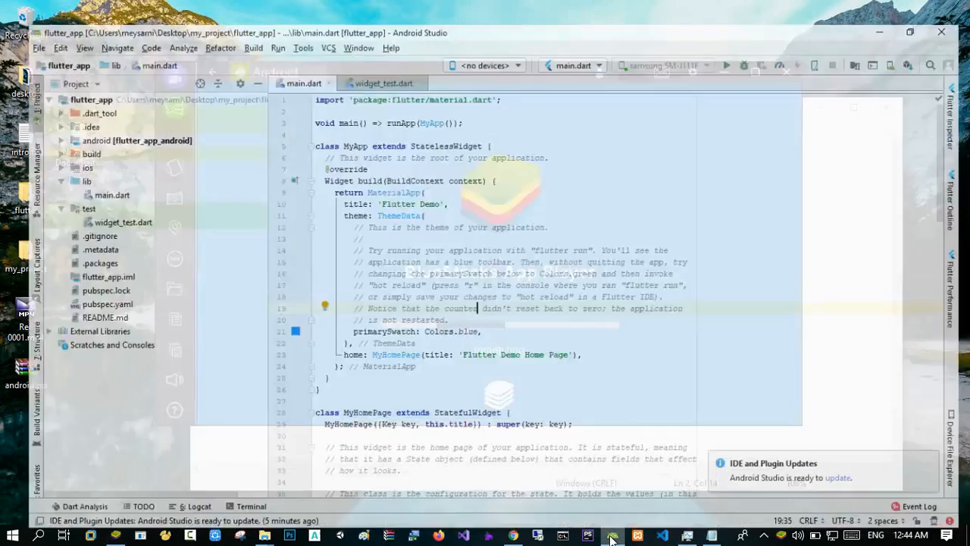
pyautogui.click(543, 43)
pyautogui.click(542, 42)
pyautogui.click(556, 43)
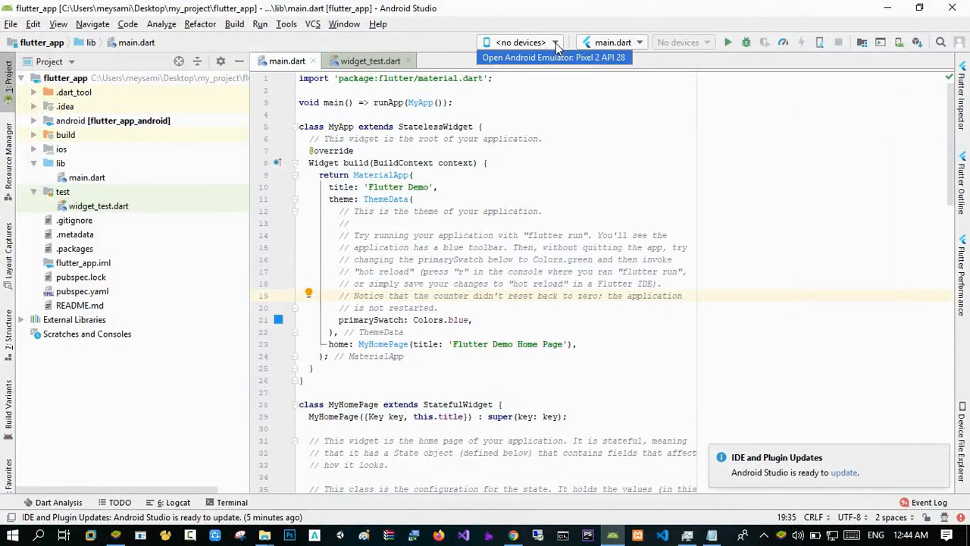
pyautogui.click(559, 48)
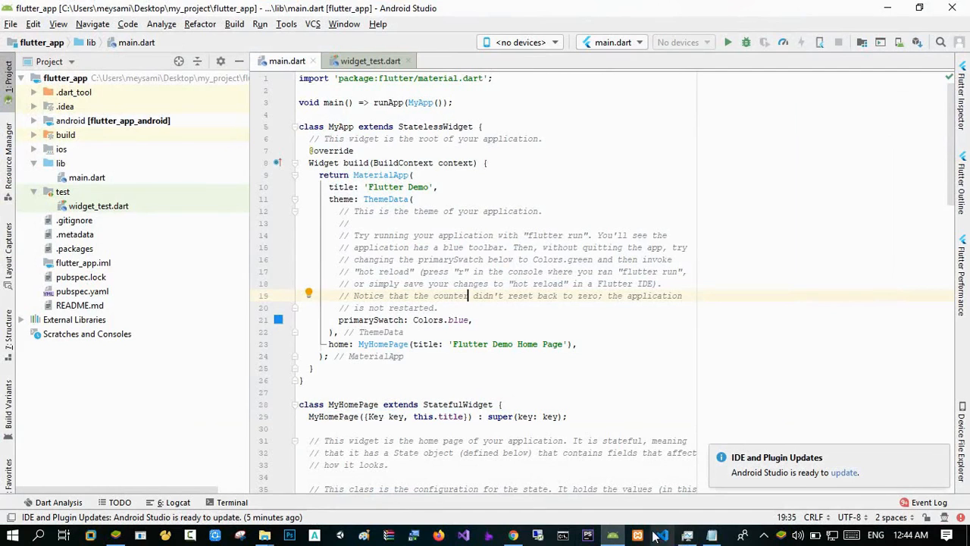
# Check how far BlueStacks has started and look through the Android Studio device selector again.
pyautogui.click(141, 536)
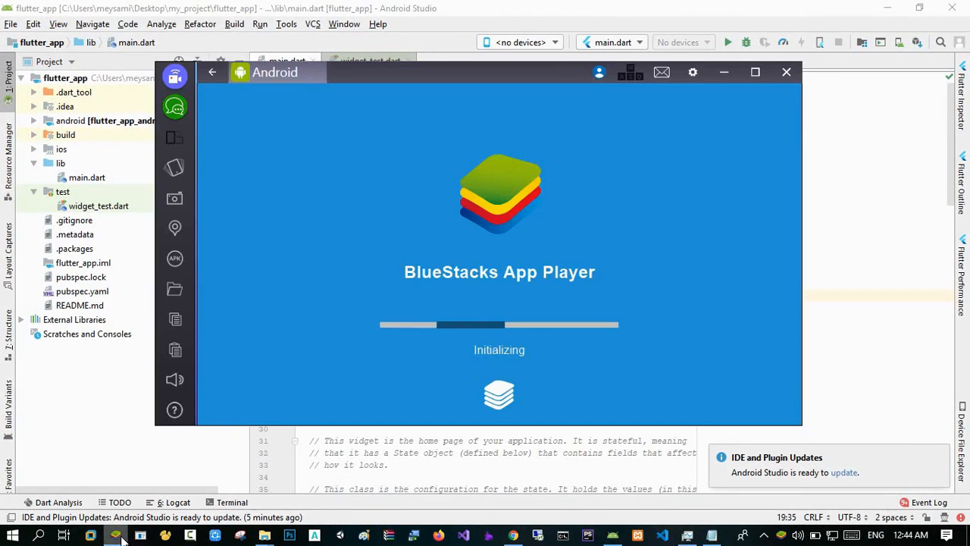
pyautogui.moveTo(461, 76); pyautogui.dragTo(424, 112)
pyautogui.click(529, 43)
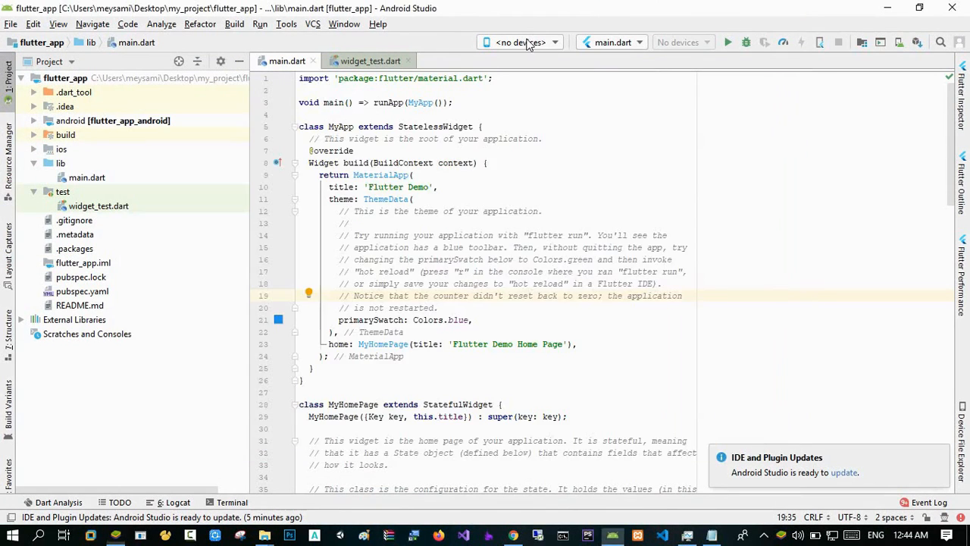
pyautogui.click(542, 44)
pyautogui.click(542, 45)
pyautogui.click(542, 46)
# Bring up the BlueStacks home screen, reposition its window and return to Android Studio to recheck the available devices.
pyautogui.click(114, 541)
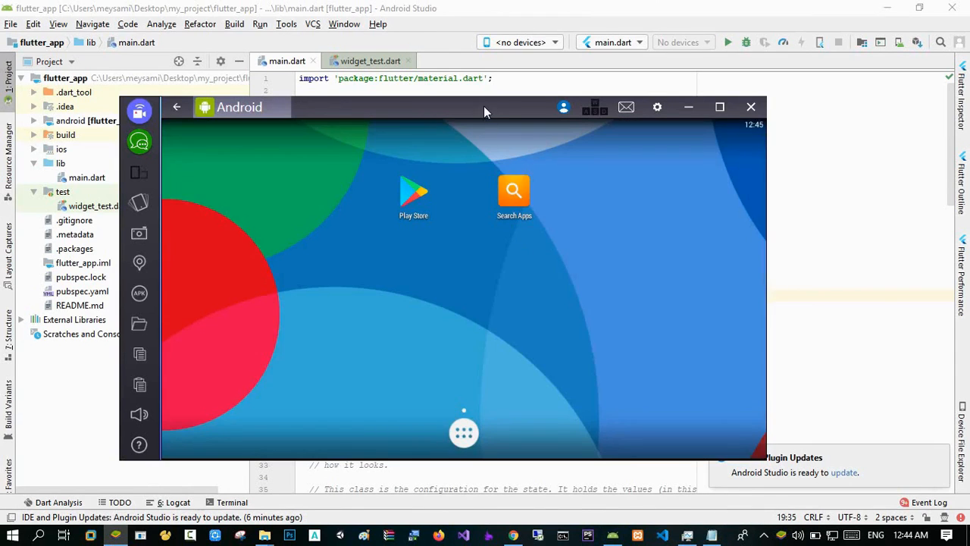
pyautogui.moveTo(484, 106); pyautogui.dragTo(453, 91)
pyautogui.click(781, 535)
pyautogui.click(779, 539)
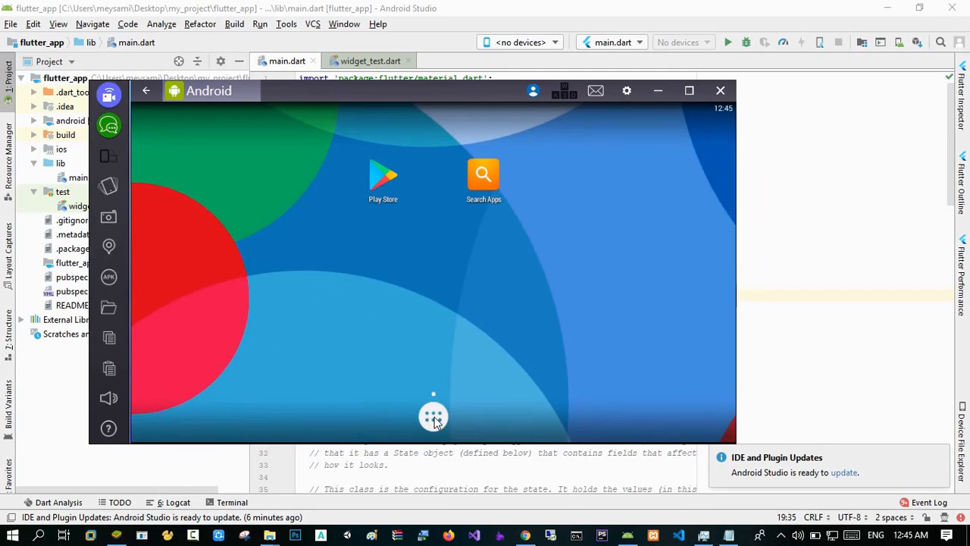
pyautogui.click(521, 45)
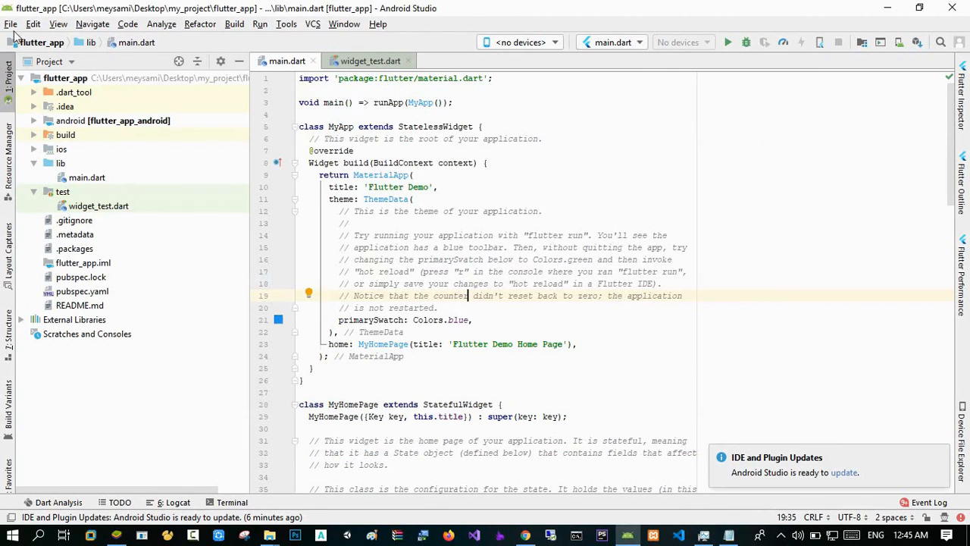
# Restart Android Studio without invalidating its caches.
pyautogui.moveTo(526, 535)
pyautogui.click(10, 25)
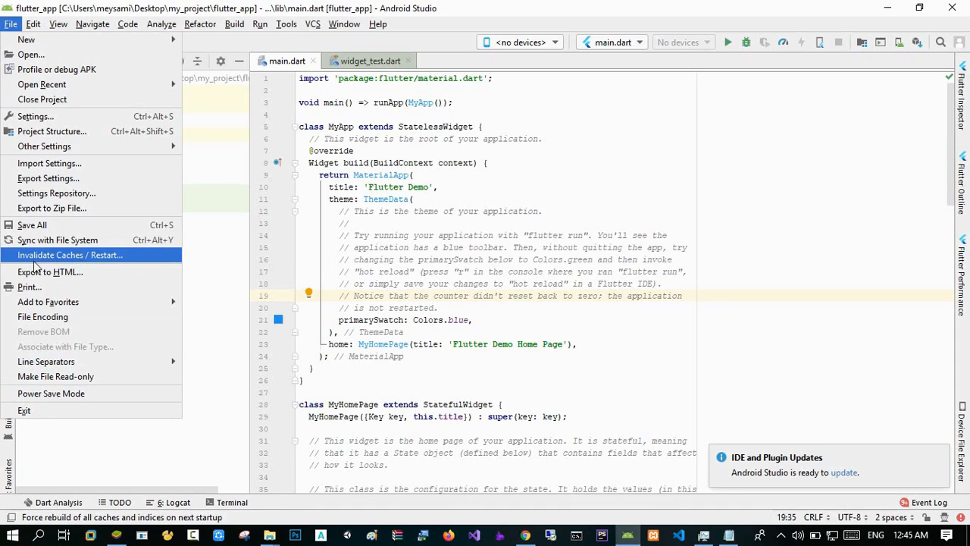
pyautogui.click(114, 256)
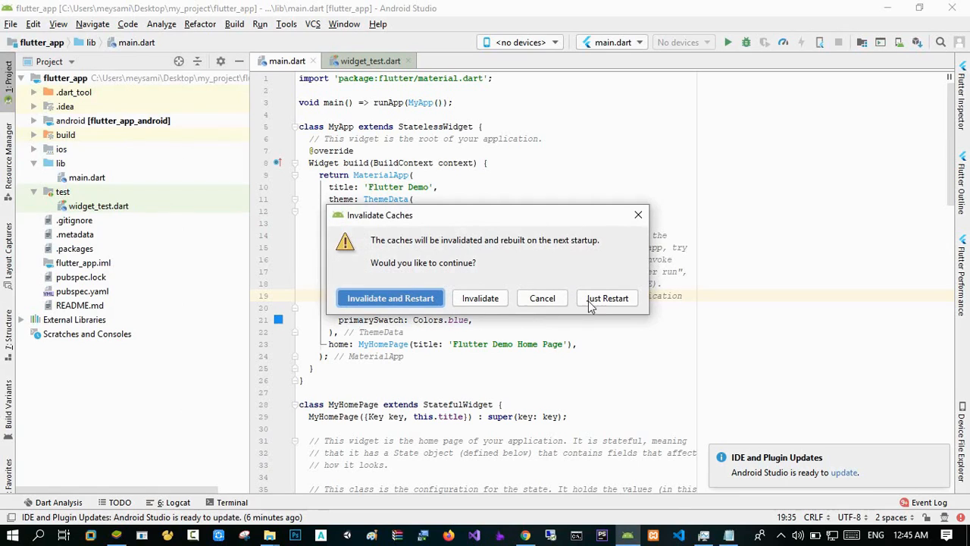
pyautogui.click(607, 298)
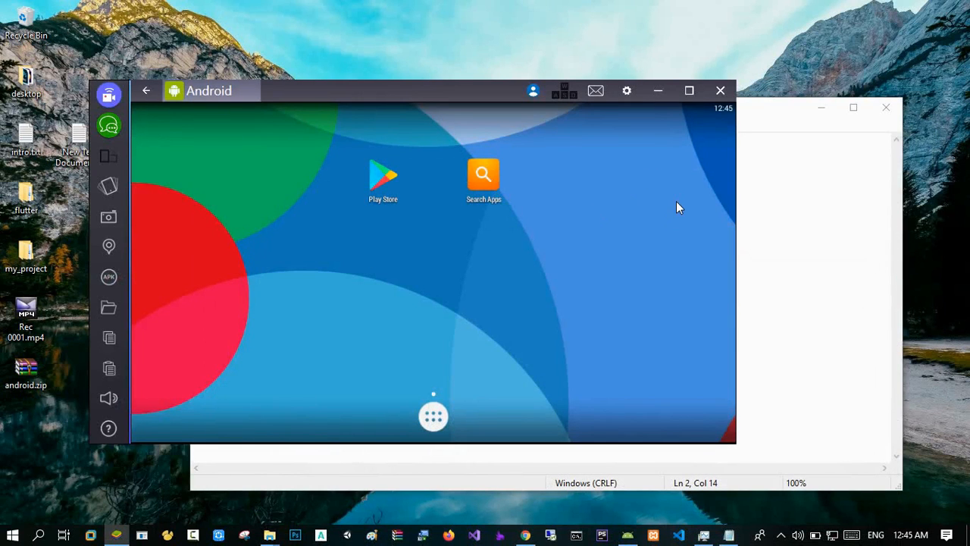
pyautogui.press('Print')
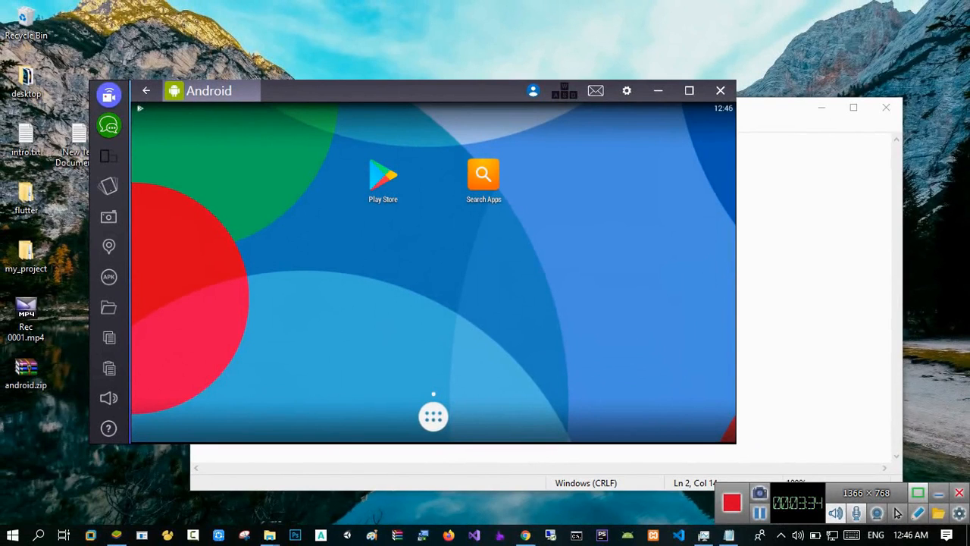
pyautogui.click(866, 493)
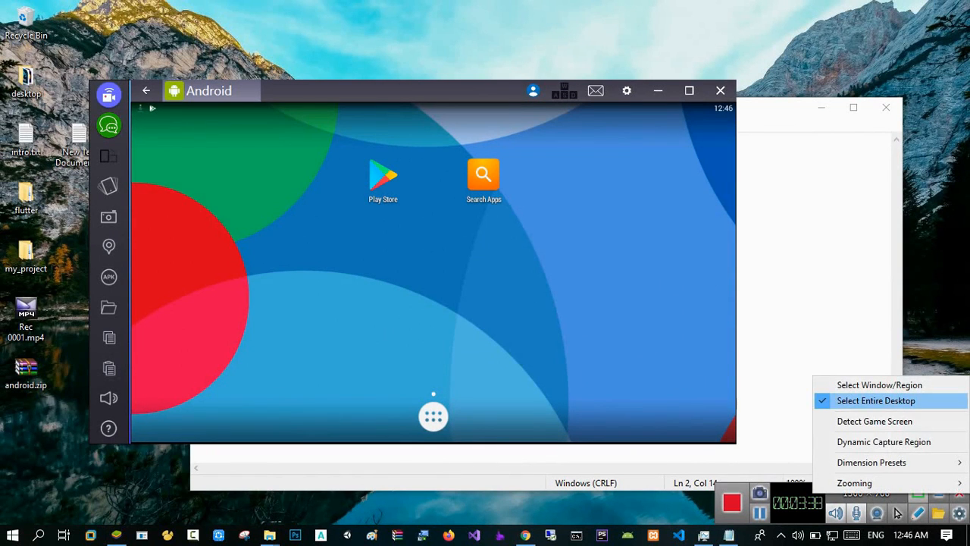
pyautogui.click(875, 401)
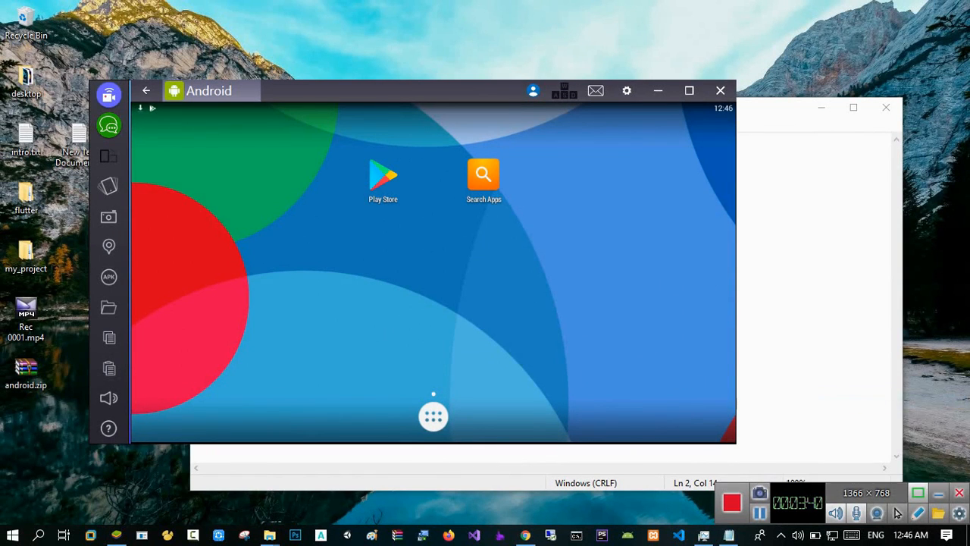
pyautogui.click(867, 494)
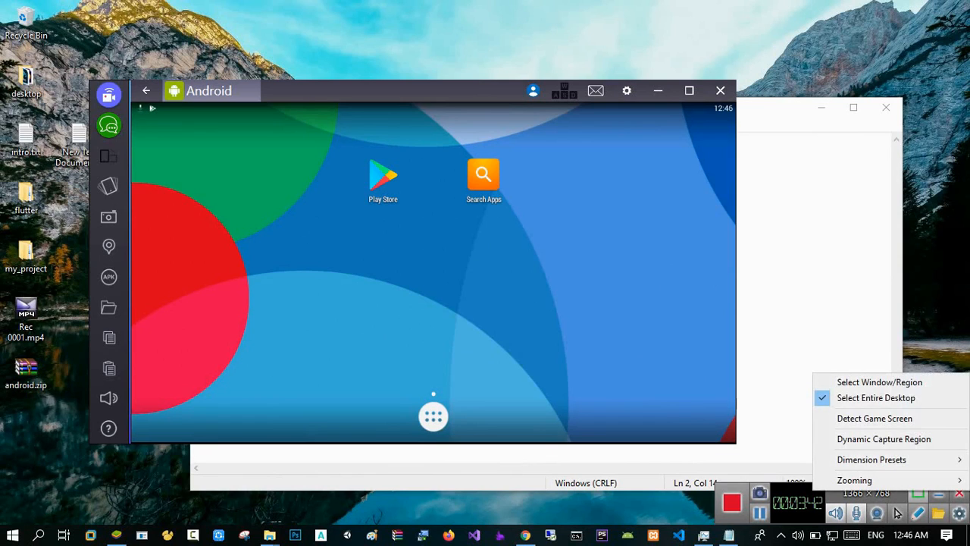
pyautogui.click(879, 382)
pyautogui.click(866, 493)
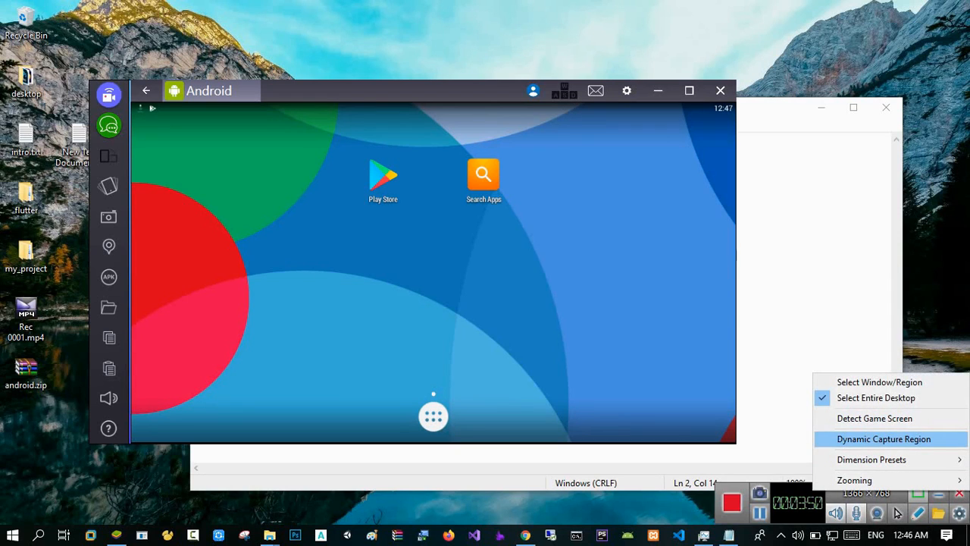
pyautogui.moveTo(872, 459)
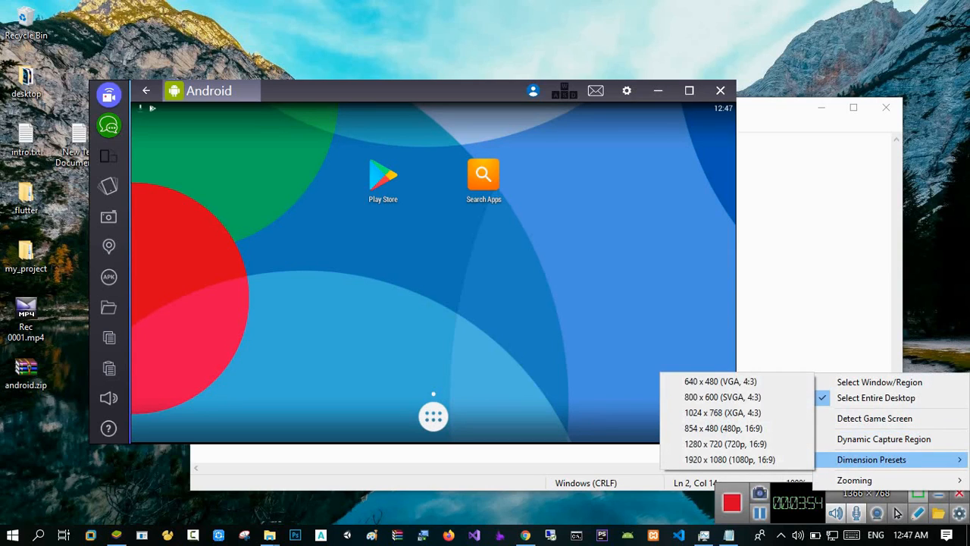
pyautogui.moveTo(856, 479)
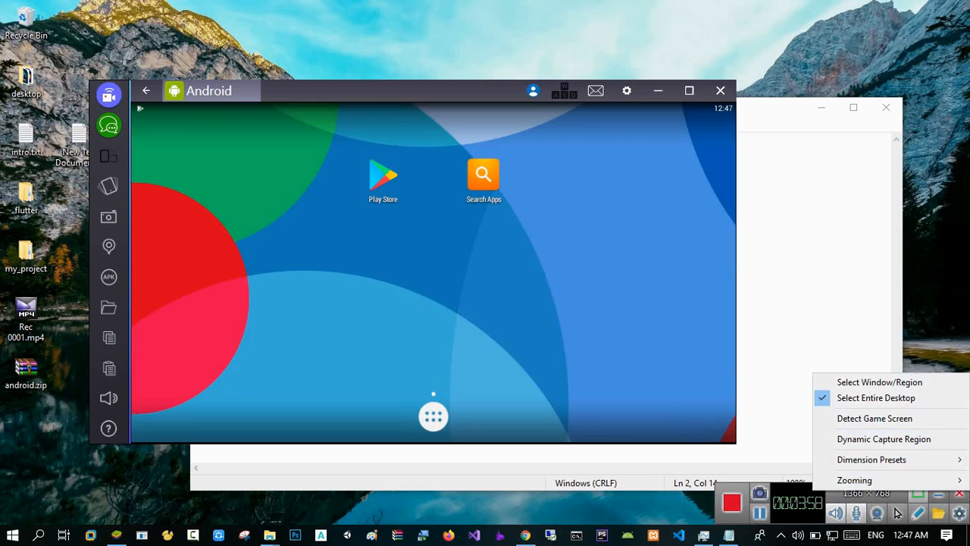
pyautogui.click(811, 292)
# Shift the BlueStacks window slightly and check the devices offered by the Flutter device selector in Android Studio.
pyautogui.hotkey('alt', 'Tab')
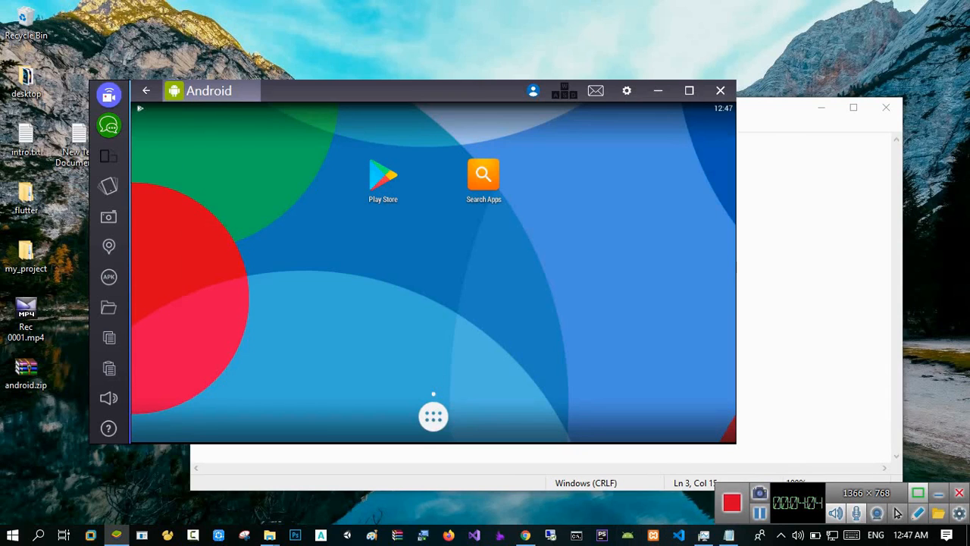
pyautogui.moveTo(456, 89)
pyautogui.mouseDown()
pyautogui.moveTo(492, 364)
pyautogui.moveTo(452, 82)
pyautogui.mouseUp()
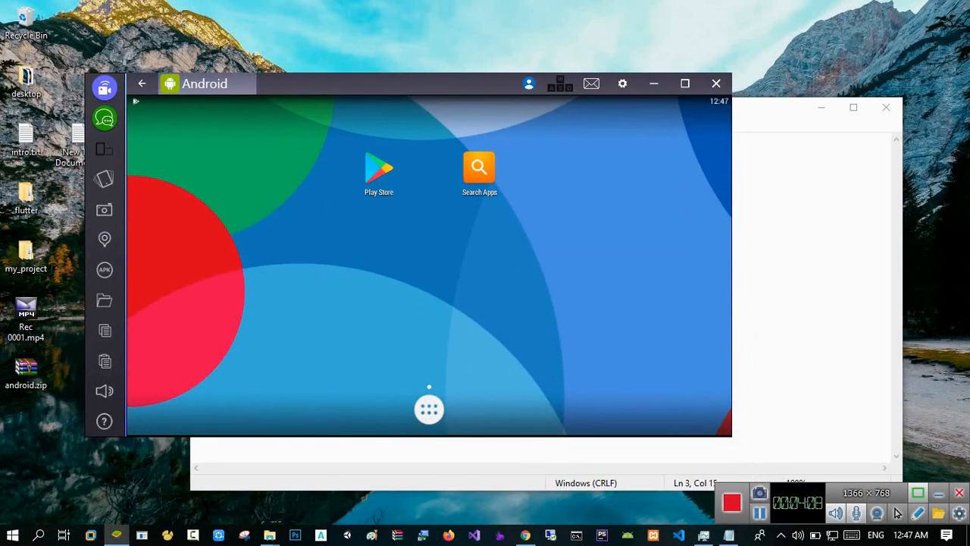
pyautogui.click(760, 513)
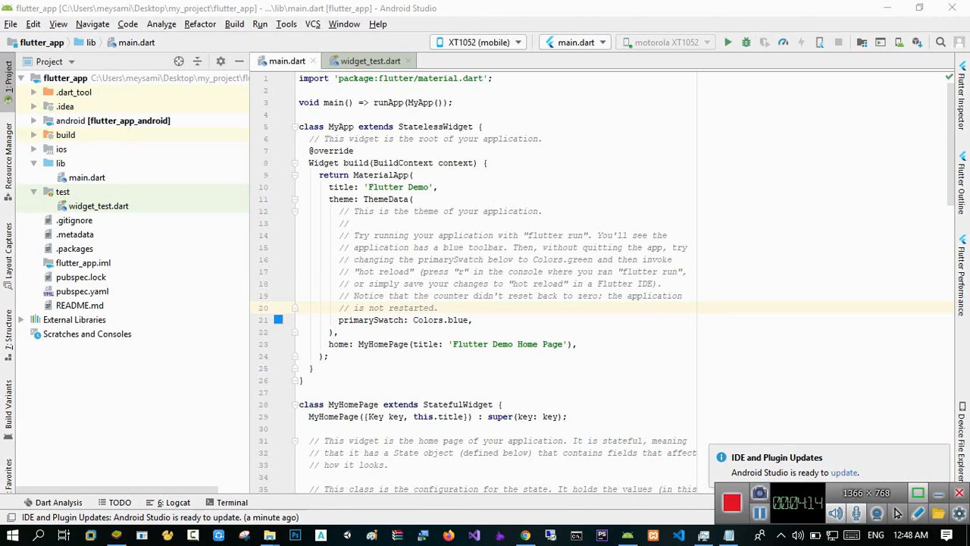
pyautogui.click(480, 42)
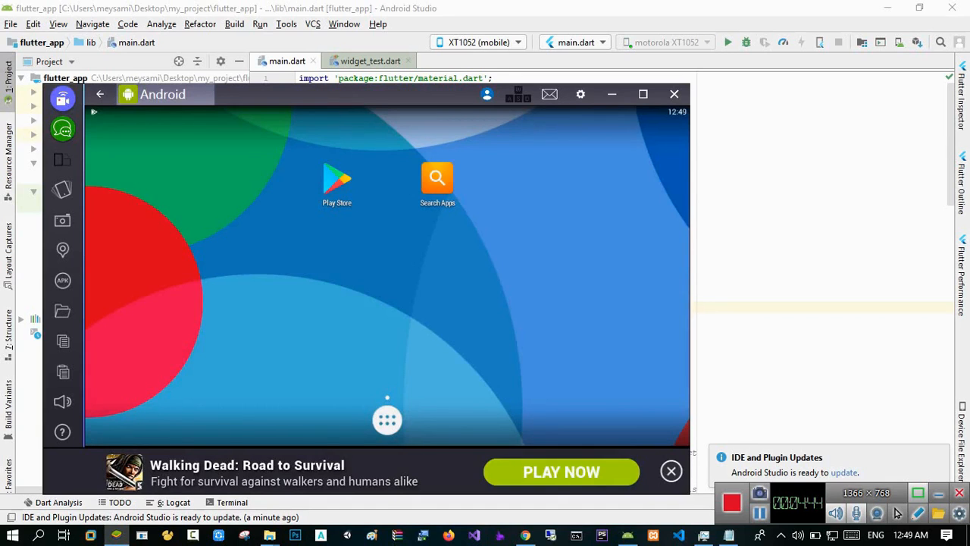
pyautogui.click(479, 42)
pyautogui.press('Escape')
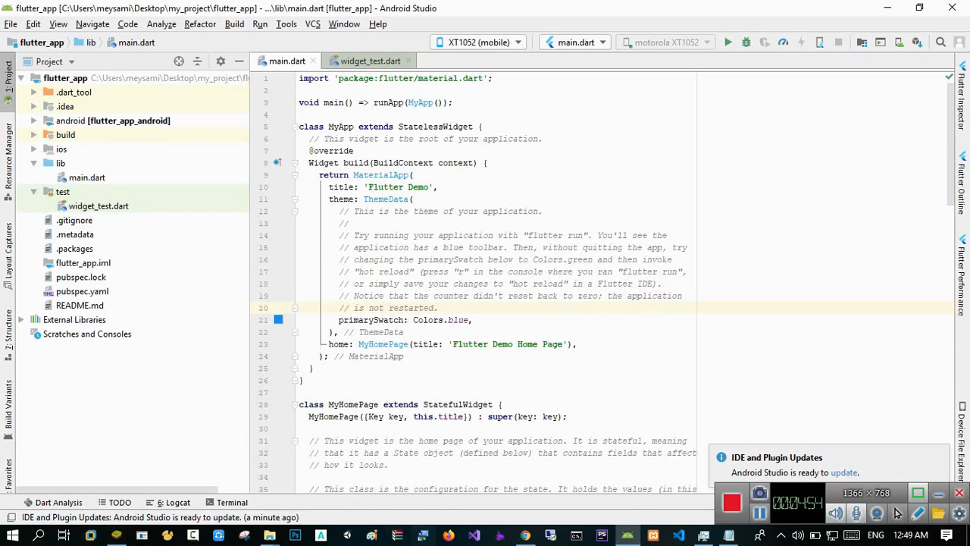
# Switch to the Notepad list of device options and highlight the "bluestacks" and "avd manager" entries while reviewing it.
pyautogui.click(728, 535)
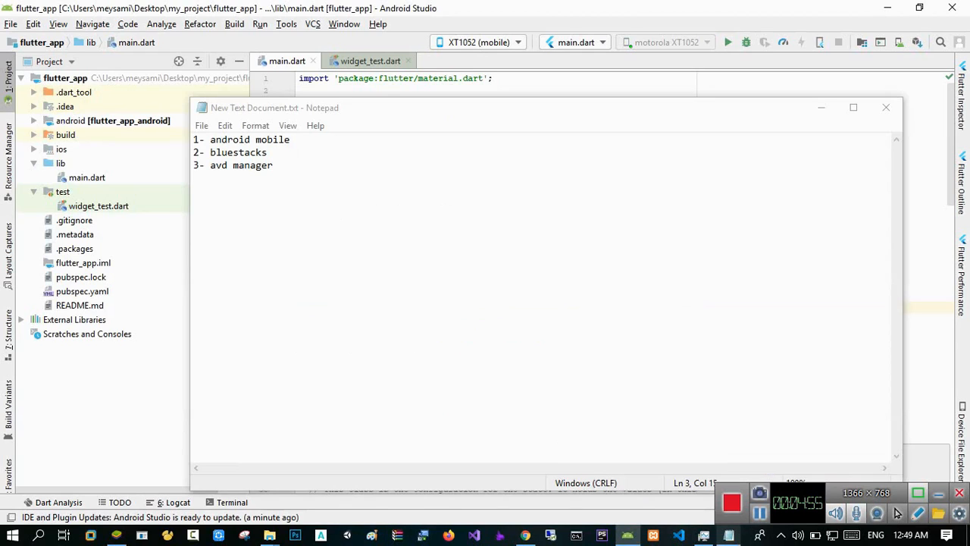
pyautogui.hotkey('shift', 'Left')
pyautogui.hotkey('shift', 'Left')
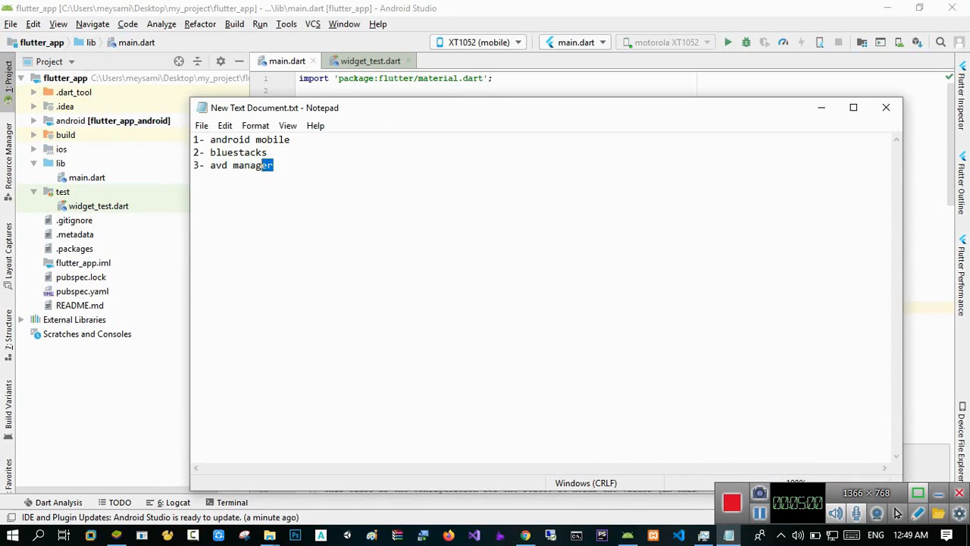
pyautogui.moveTo(262, 165); pyautogui.dragTo(210, 165)
pyautogui.click(221, 165)
pyautogui.moveTo(268, 152); pyautogui.dragTo(210, 152)
pyautogui.click(227, 165)
pyautogui.moveTo(272, 165); pyautogui.dragTo(210, 165)
pyautogui.moveTo(273, 165); pyautogui.dragTo(210, 165)
pyautogui.click(216, 166)
pyautogui.moveTo(274, 165); pyautogui.dragTo(210, 166)
pyautogui.click(216, 166)
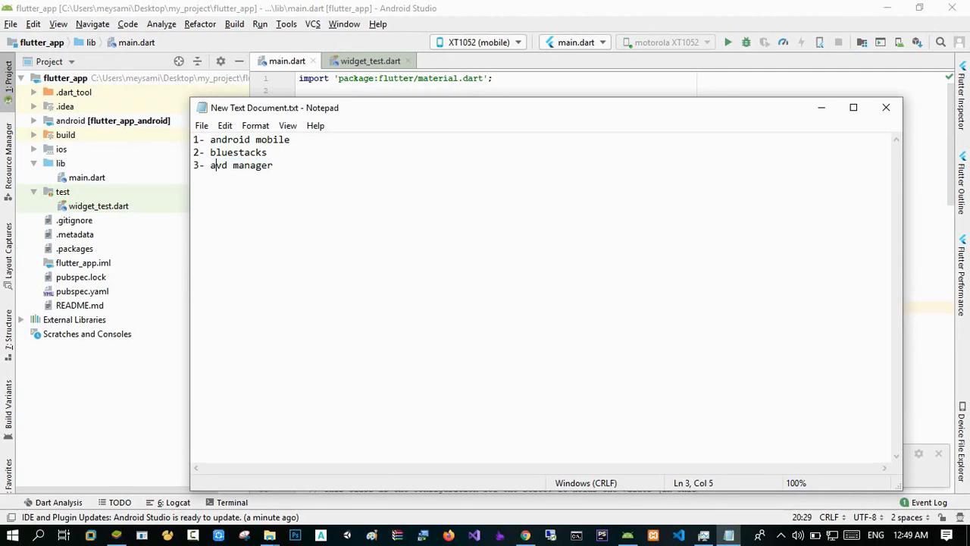
# Return to Android Studio and open the AVD Manager.
pyautogui.hotkey('alt', 'Tab')
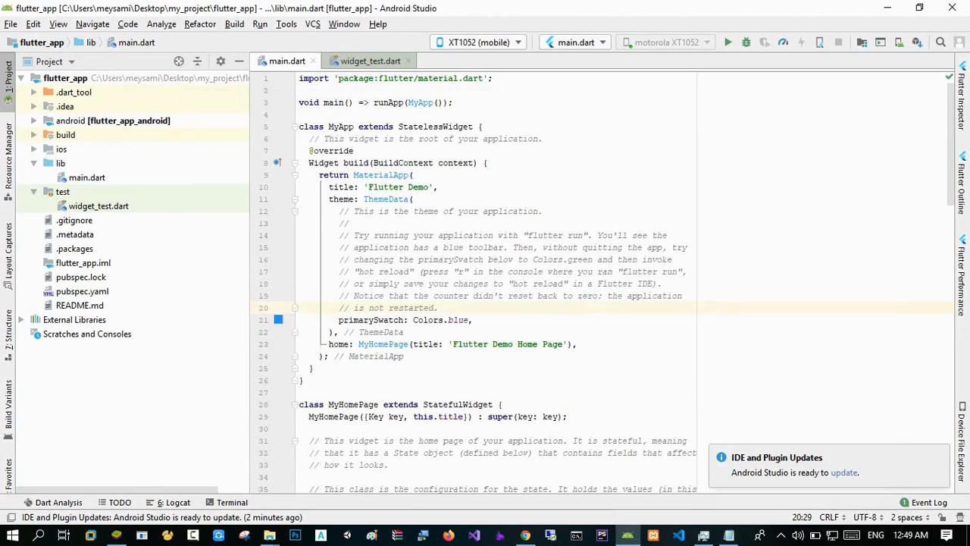
pyautogui.click(286, 24)
pyautogui.click(286, 25)
pyautogui.click(286, 24)
pyautogui.click(315, 40)
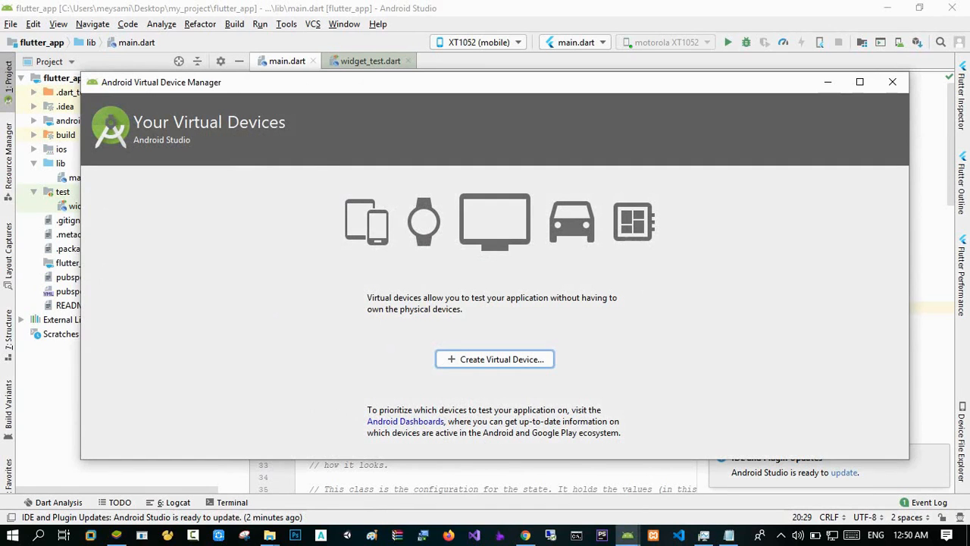
# Start creating a virtual device and choose the Pixel phone as its hardware definition.
pyautogui.click(495, 359)
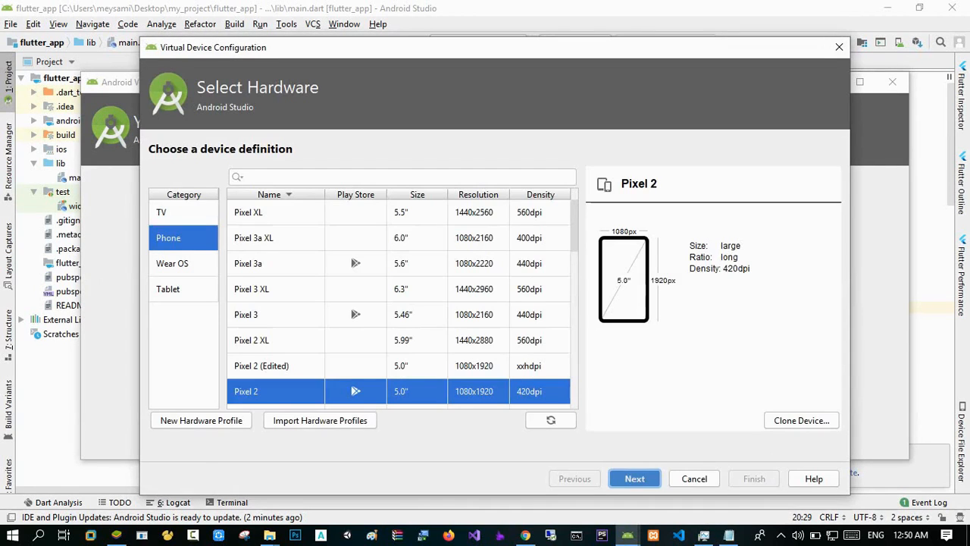
pyautogui.scroll(-9, 402, 303)
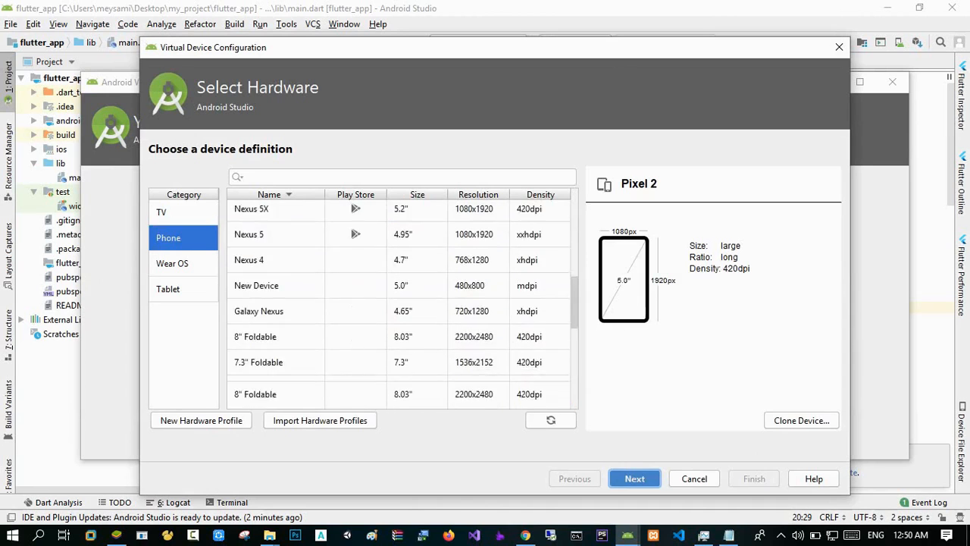
pyautogui.scroll(4, 402, 303)
pyautogui.scroll(4, 401, 303)
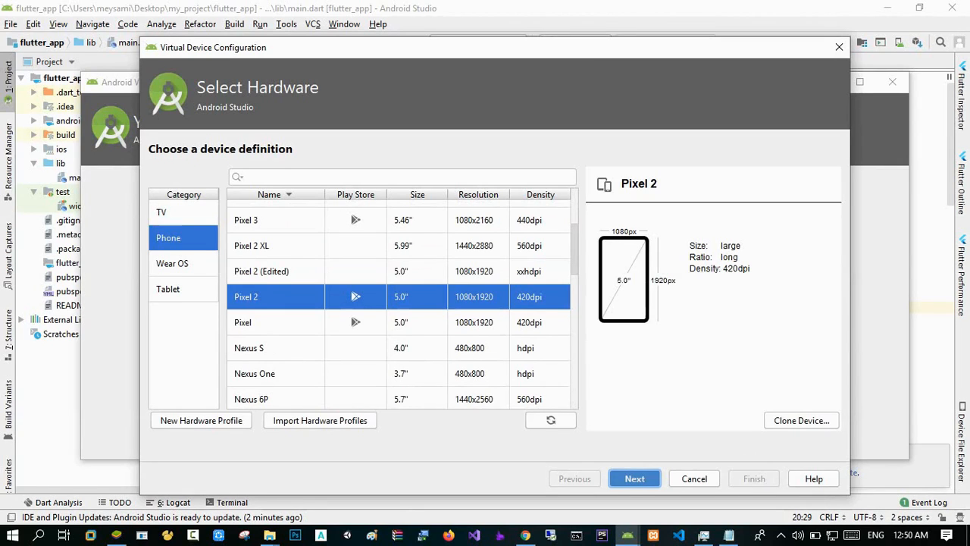
pyautogui.scroll(3, 402, 303)
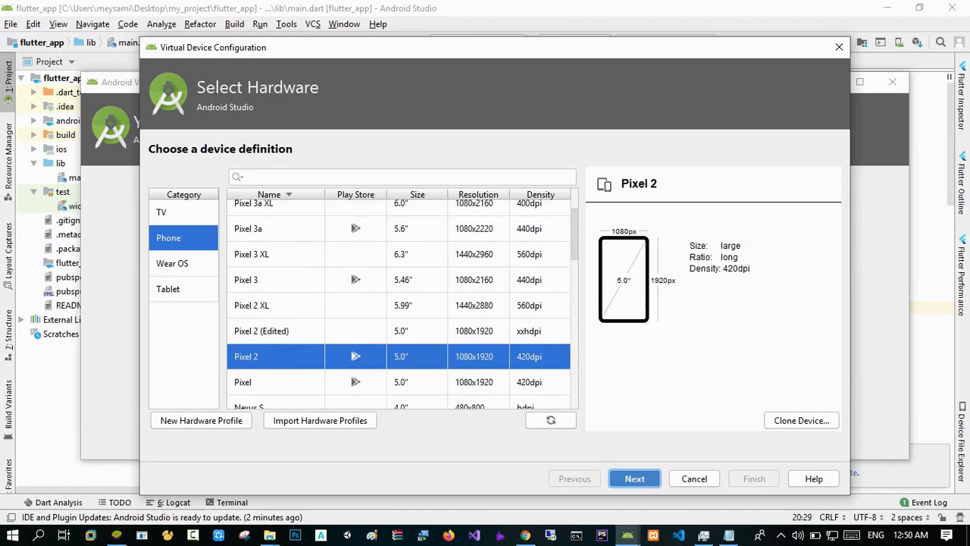
pyautogui.click(288, 382)
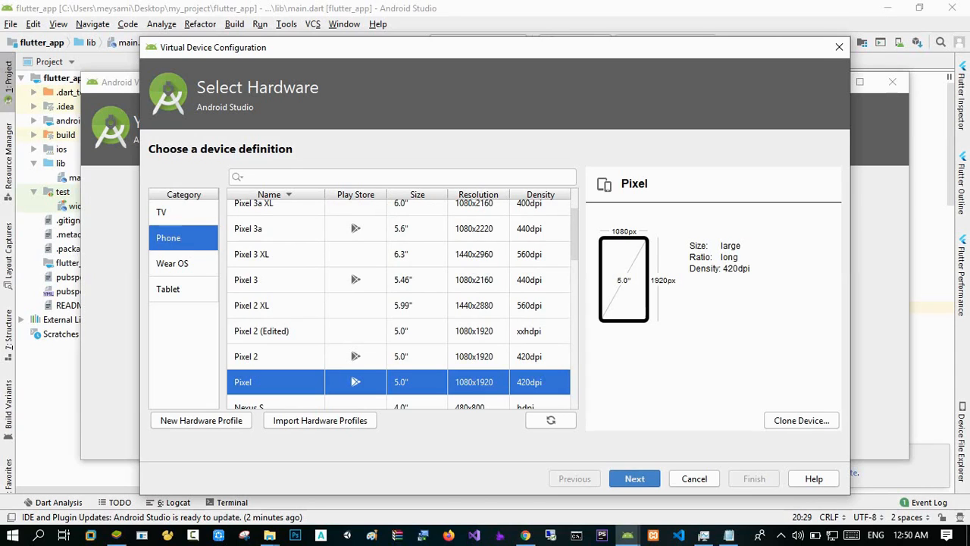
pyautogui.press('Return')
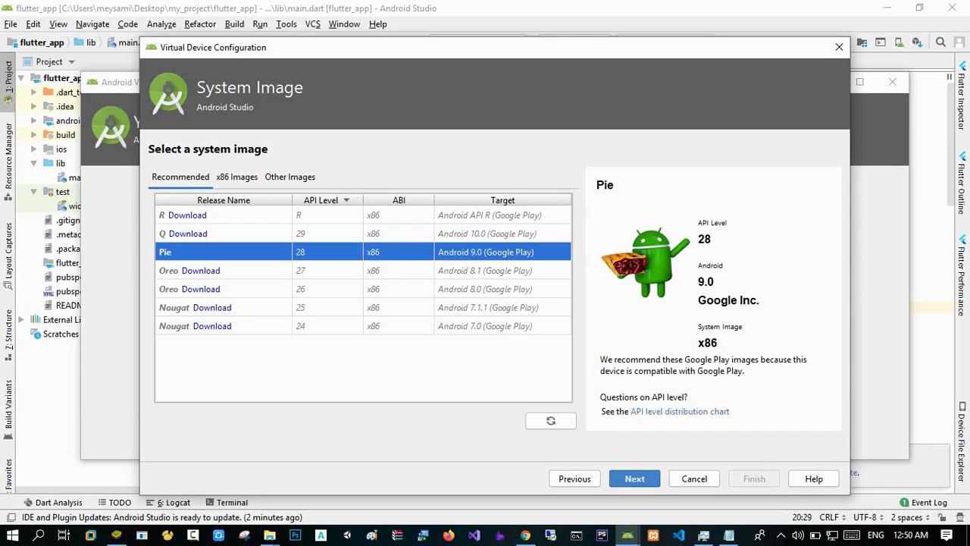
# Choose the Pie system image (API level 28, x86, Android 9.0 with Google Play) for the virtual device.
pyautogui.click(188, 234)
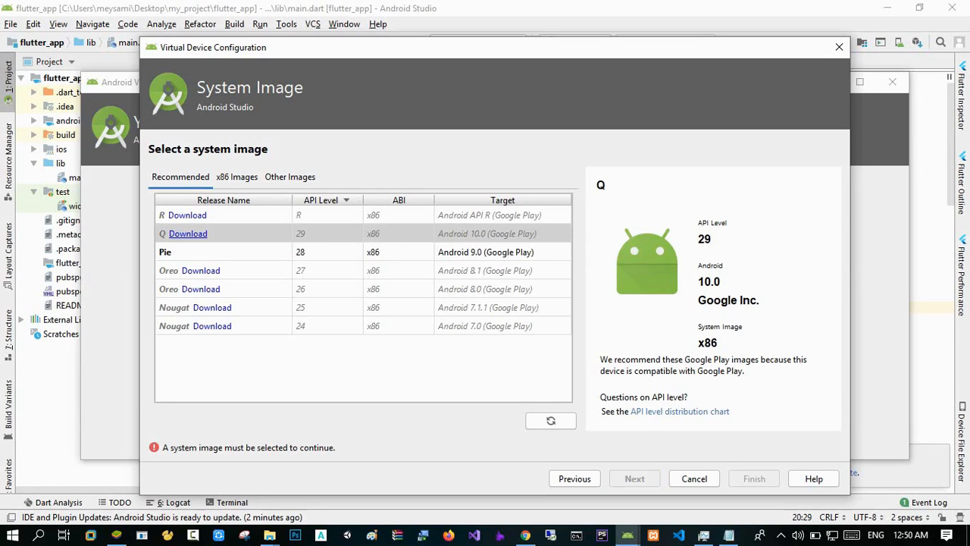
pyautogui.click(199, 252)
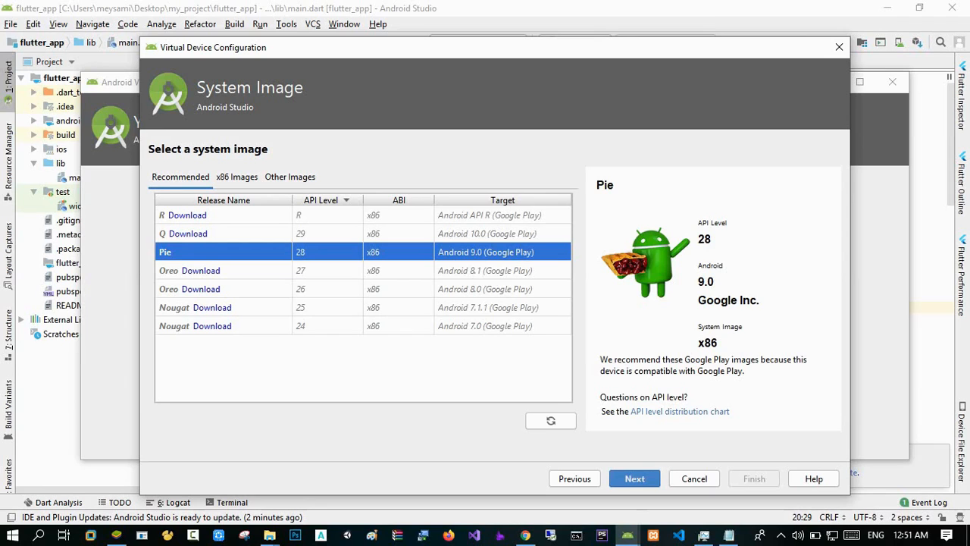
pyautogui.click(636, 478)
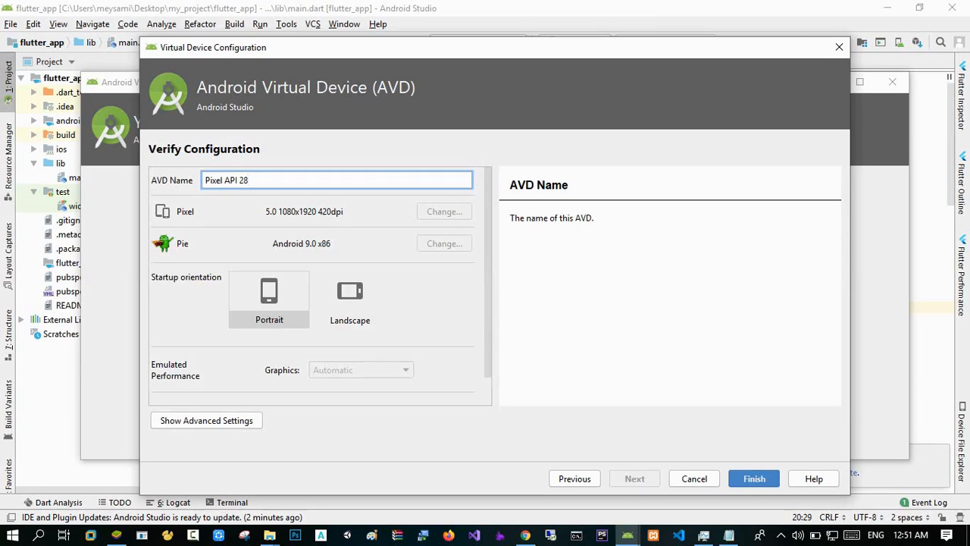
# Show the virtual device's advanced settings and review its camera, network, performance, memory, storage, device frame and keyboard options.
pyautogui.scroll(-1, 322, 286)
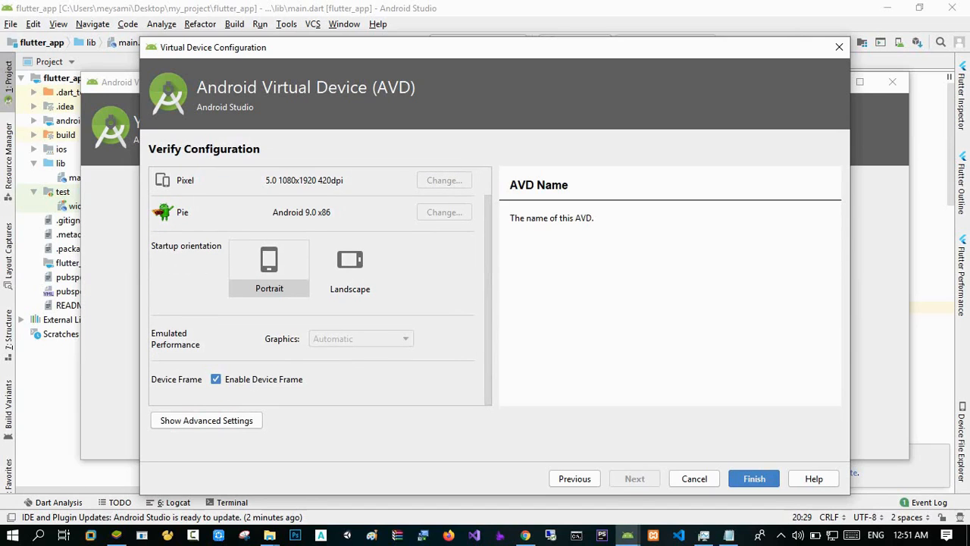
pyautogui.click(207, 421)
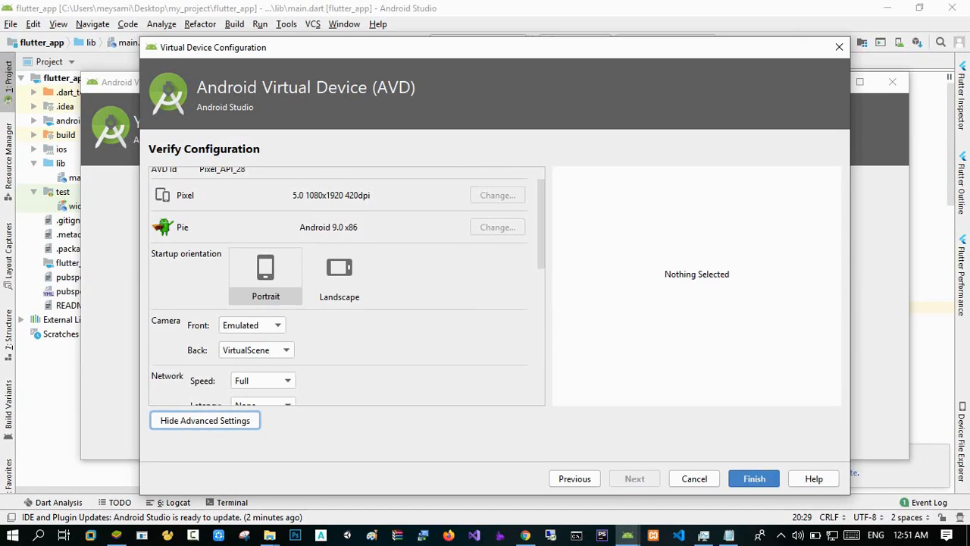
pyautogui.scroll(-10, 347, 286)
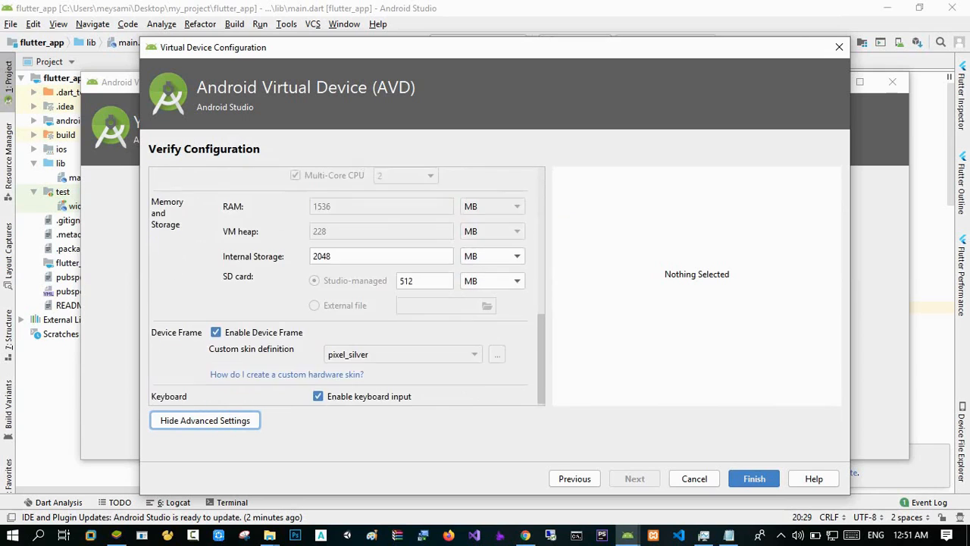
pyautogui.scroll(4, 347, 287)
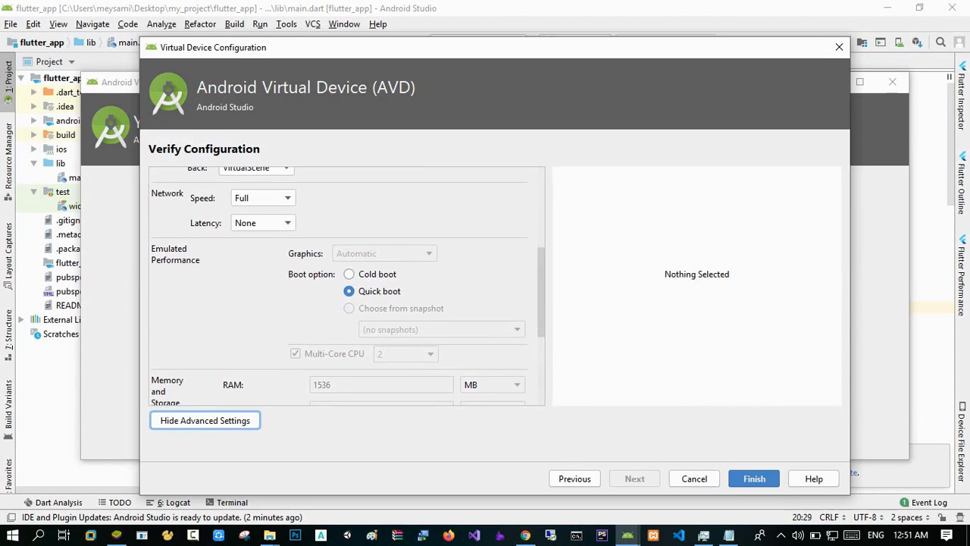
pyautogui.scroll(5, 347, 287)
pyautogui.scroll(-5, 347, 287)
pyautogui.scroll(10, 347, 286)
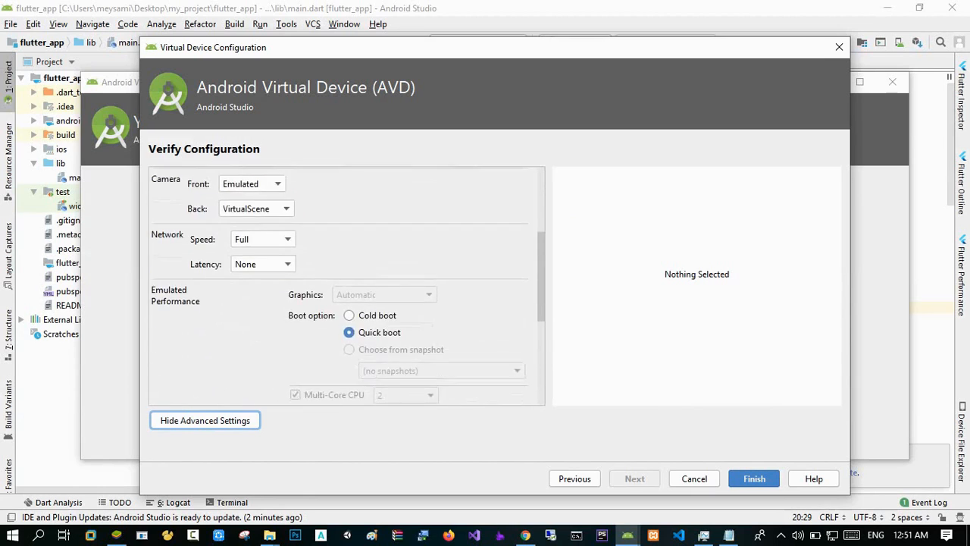
pyautogui.scroll(-2, 347, 286)
pyautogui.scroll(5, 347, 286)
pyautogui.scroll(-10, 347, 286)
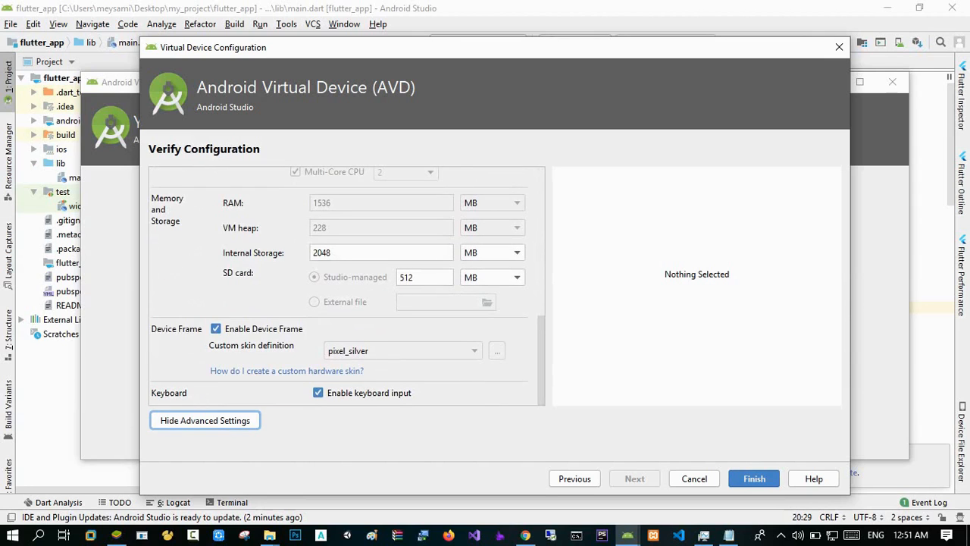
# Finish creating the Pixel API 28 virtual device with its default configuration and launch it in the emulator.
pyautogui.scroll(2, 347, 286)
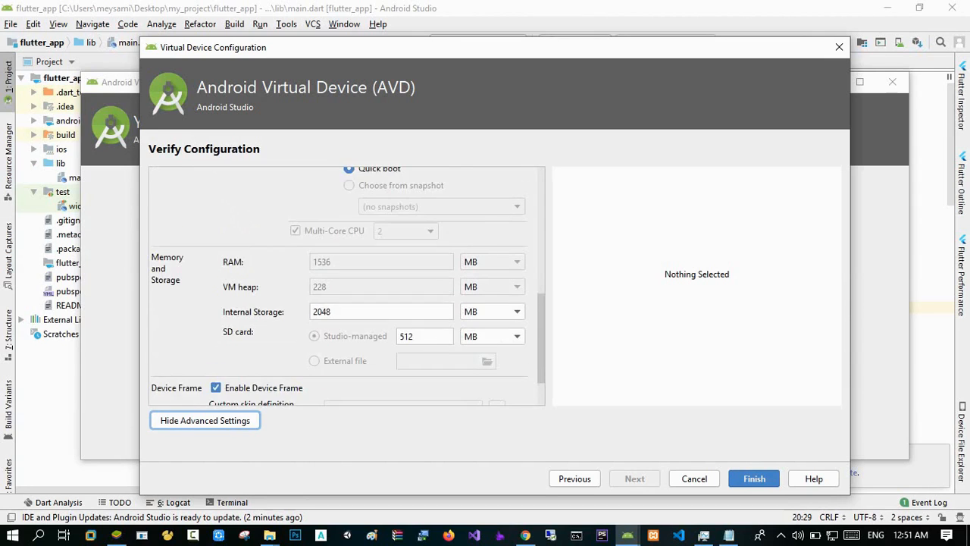
pyautogui.scroll(10, 347, 286)
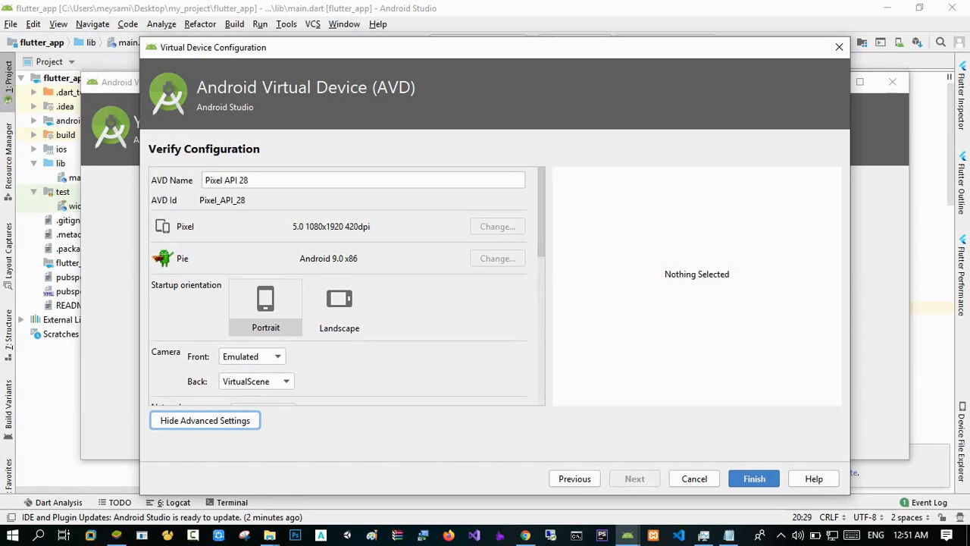
pyautogui.scroll(-10, 347, 285)
pyautogui.scroll(10, 348, 286)
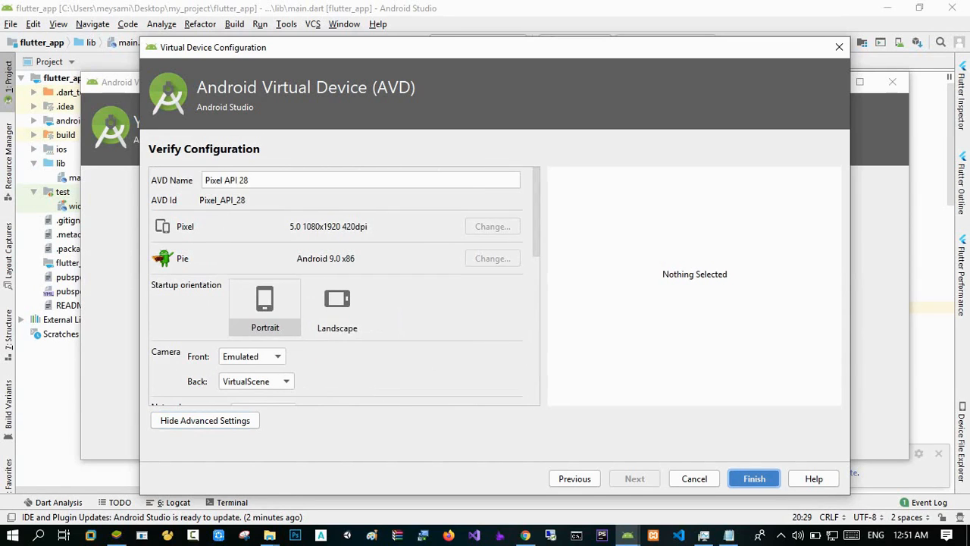
pyautogui.press('Return')
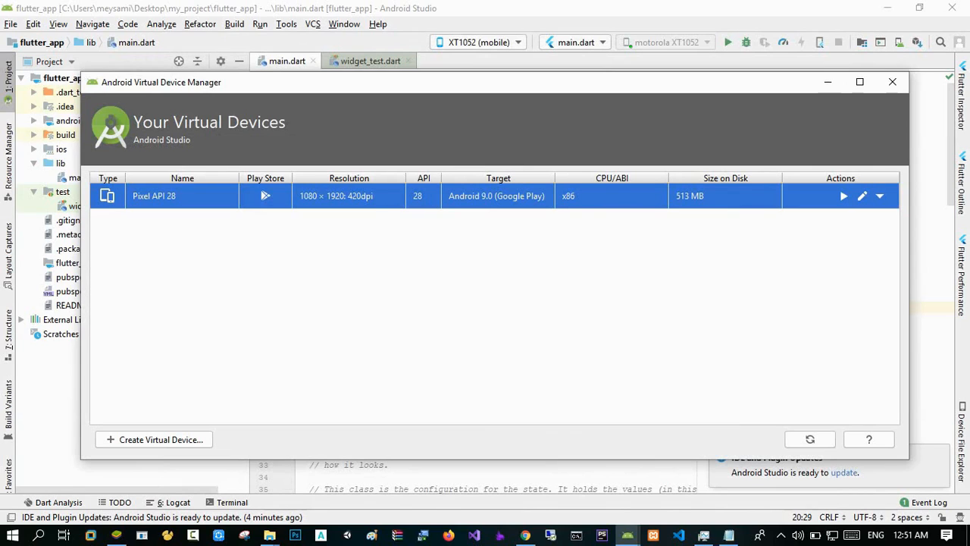
pyautogui.click(843, 196)
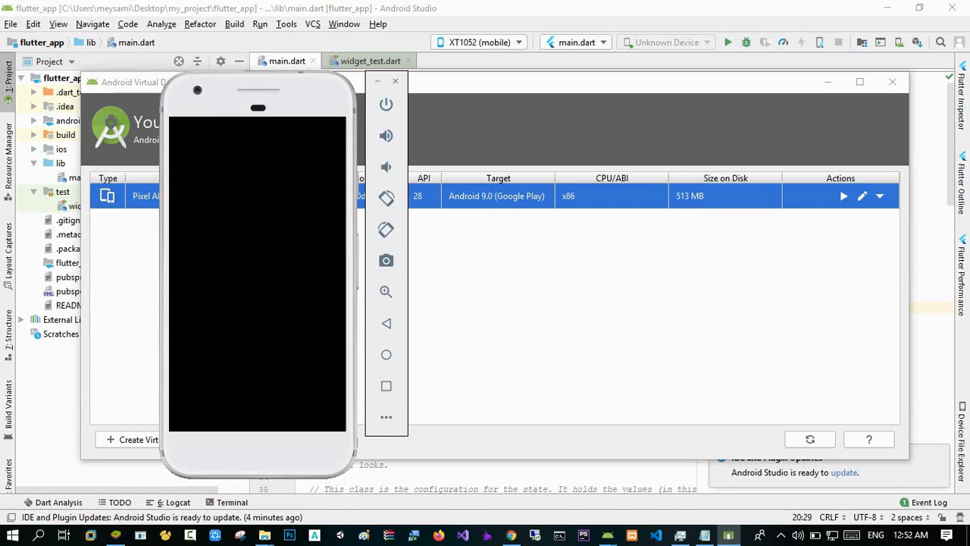
# Choose XT1052 (mobile) as the target device, run main.dart on it, and check the BlueStacks window.
pyautogui.click(479, 42)
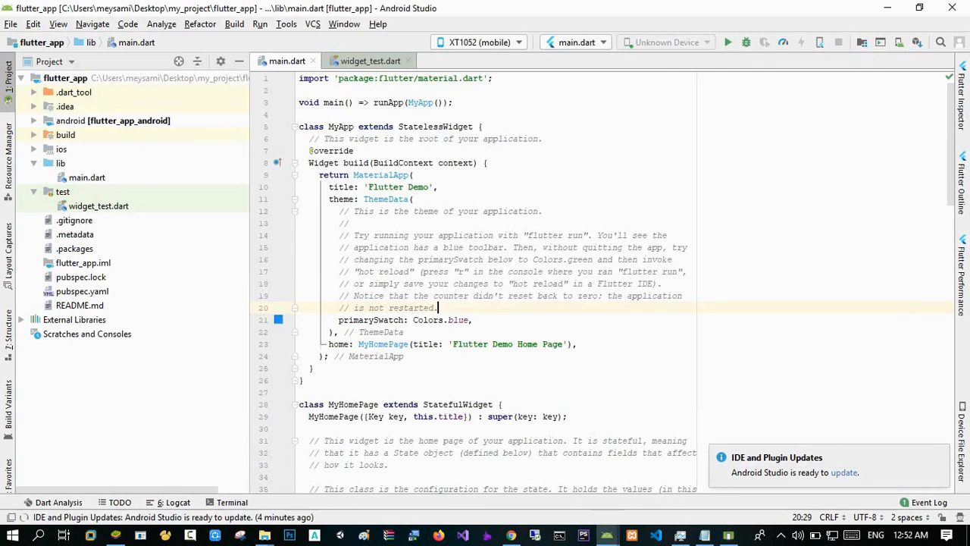
pyautogui.click(479, 42)
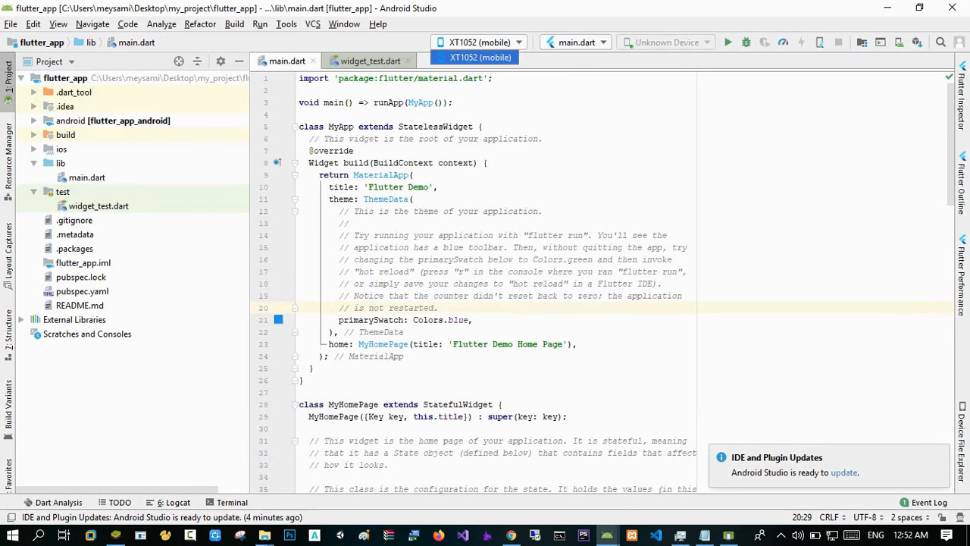
pyautogui.click(481, 57)
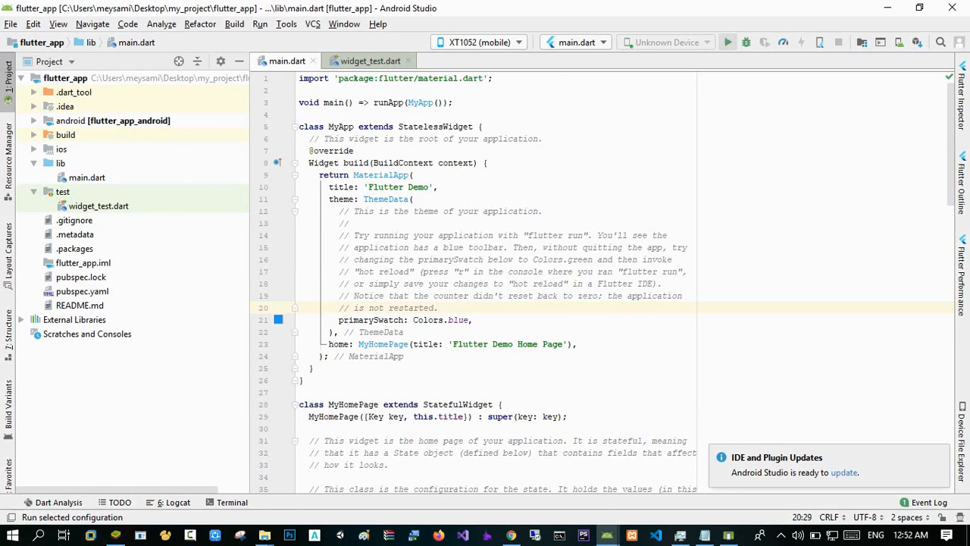
pyautogui.click(728, 42)
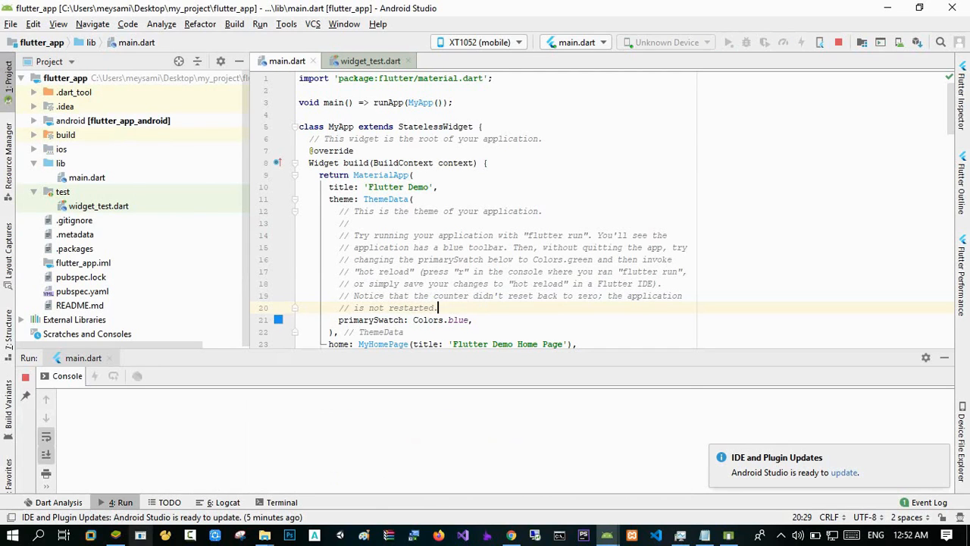
pyautogui.click(115, 535)
pyautogui.moveTo(355, 98)
pyautogui.mouseDown()
pyautogui.moveTo(337, 82)
pyautogui.moveTo(343, 106)
pyautogui.mouseUp()
pyautogui.click(599, 97)
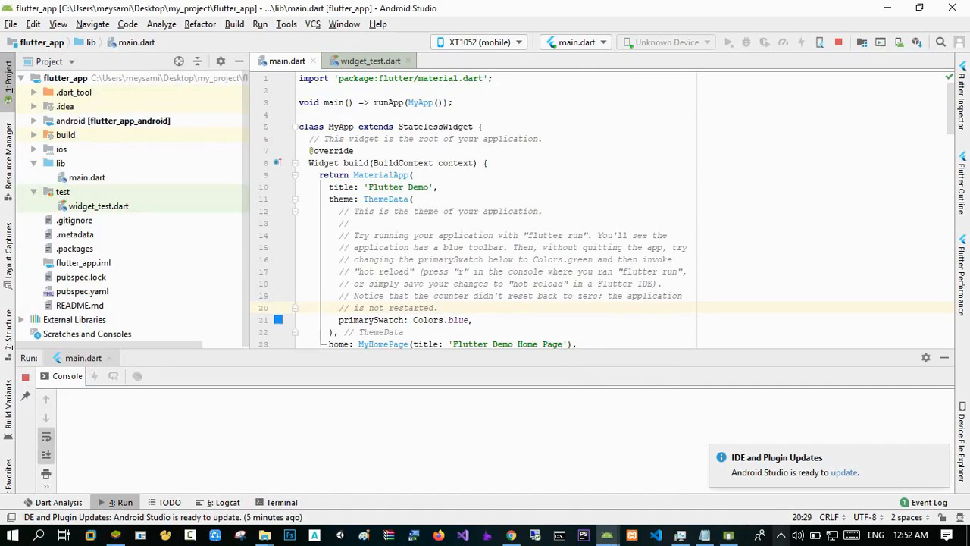
pyautogui.click(781, 535)
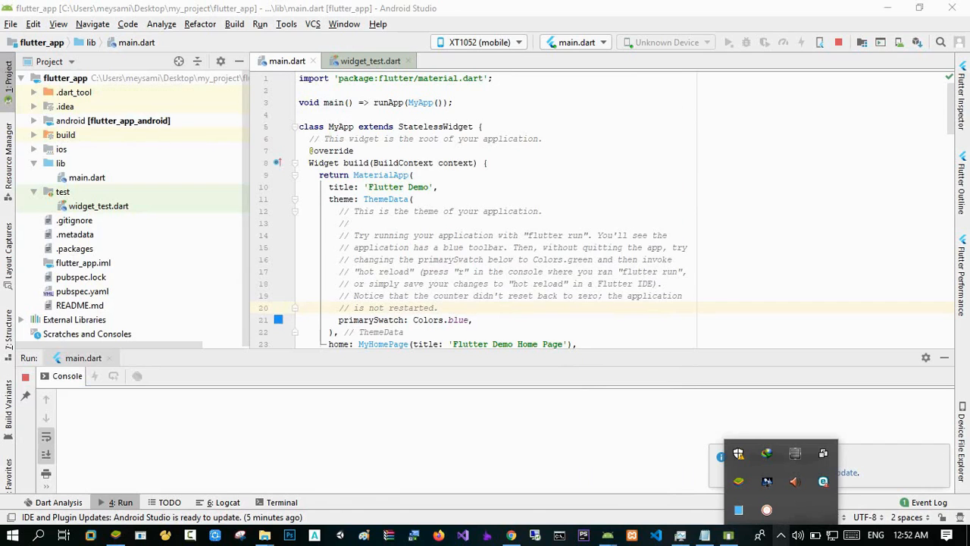
pyautogui.click(767, 510)
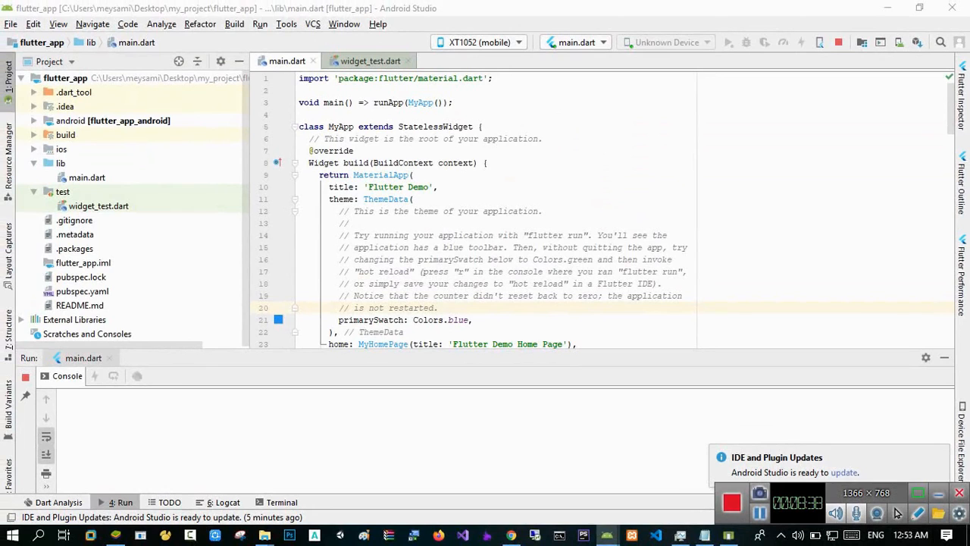
pyautogui.rightClick(918, 493)
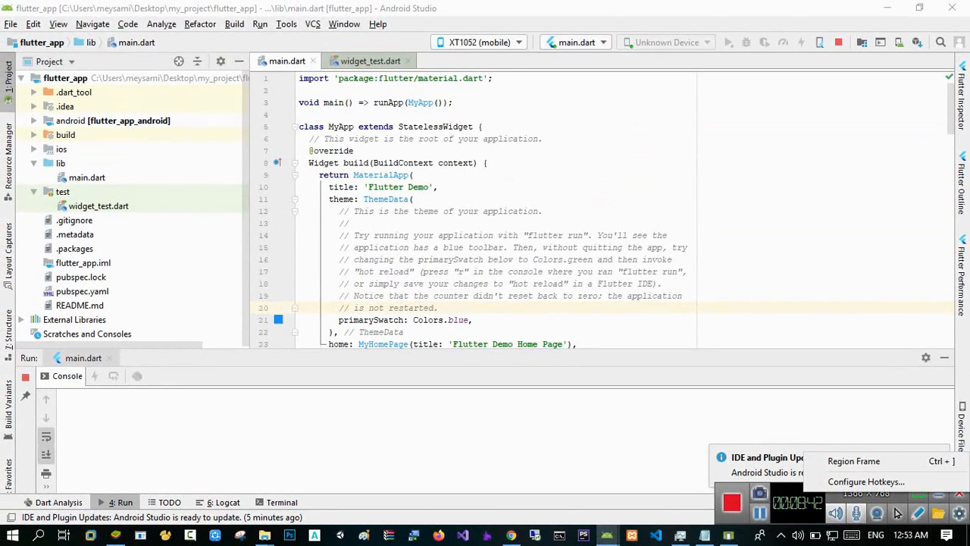
pyautogui.click(780, 535)
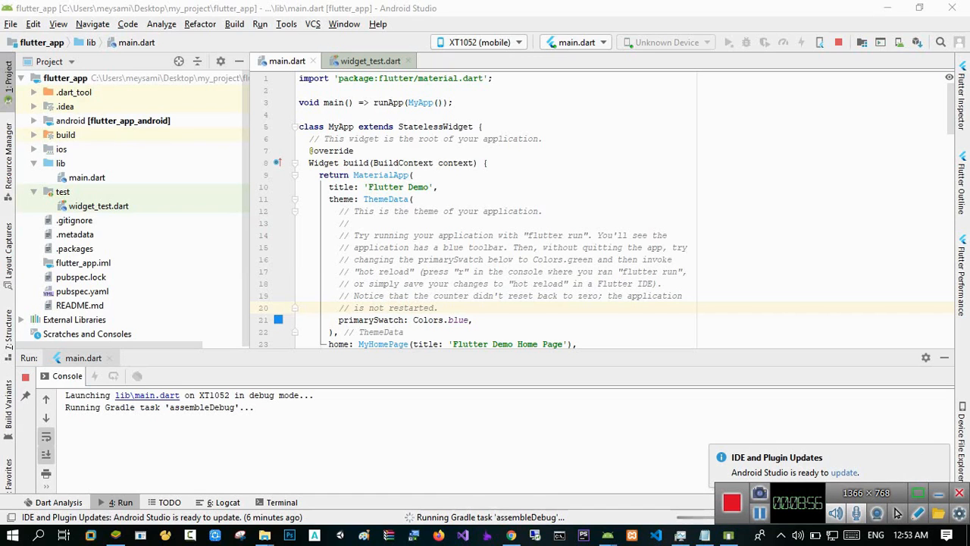
pyautogui.click(897, 514)
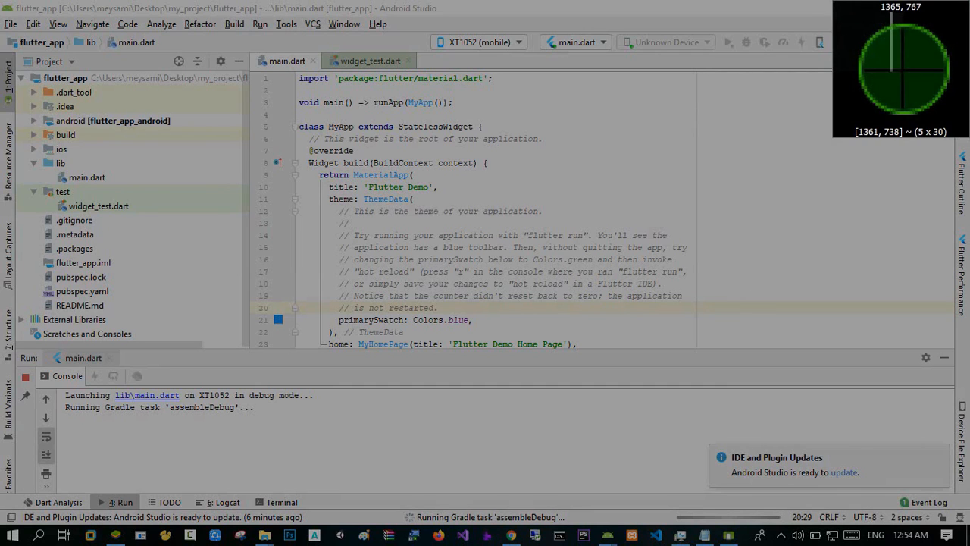
pyautogui.click(969, 545)
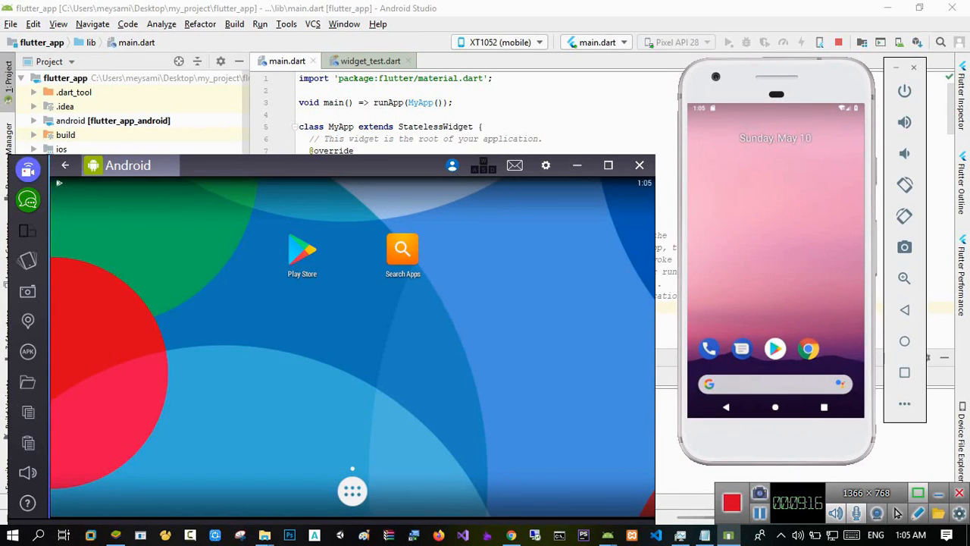
# Check flutter_app launching in BlueStacks, shifting its window to view the run console, and look at the list of installed apps.
pyautogui.moveTo(407, 173); pyautogui.dragTo(0, 127)
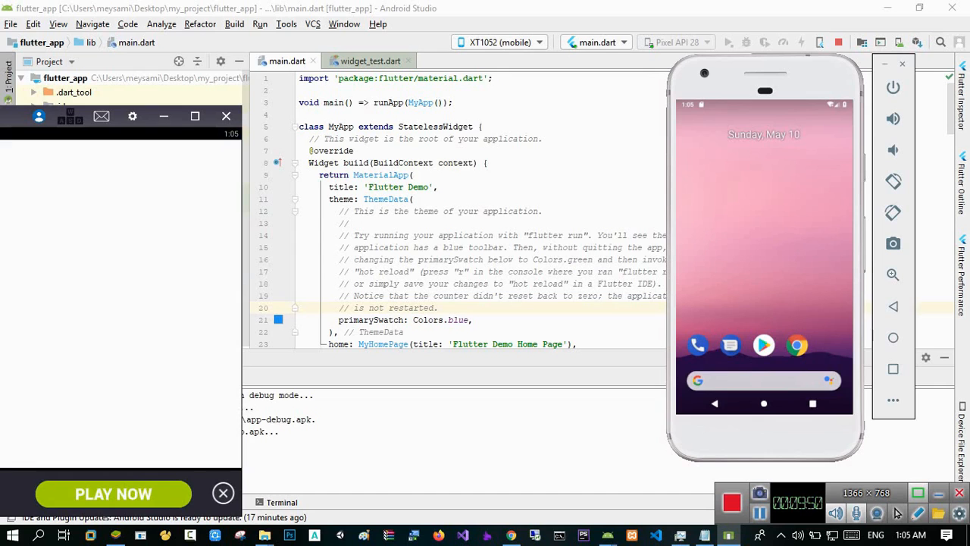
pyautogui.moveTo(68, 116); pyautogui.dragTo(414, 172)
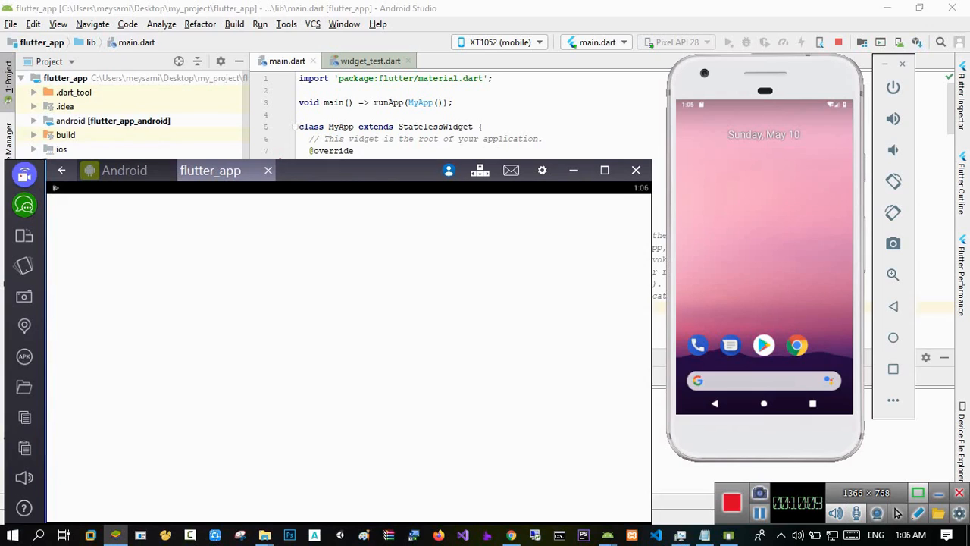
pyautogui.moveTo(406, 172); pyautogui.dragTo(404, 167)
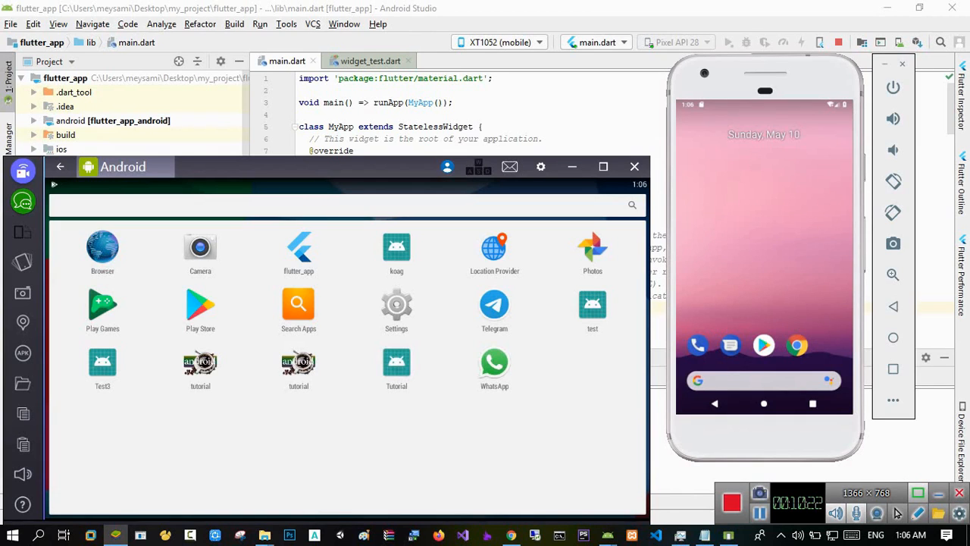
pyautogui.click(60, 166)
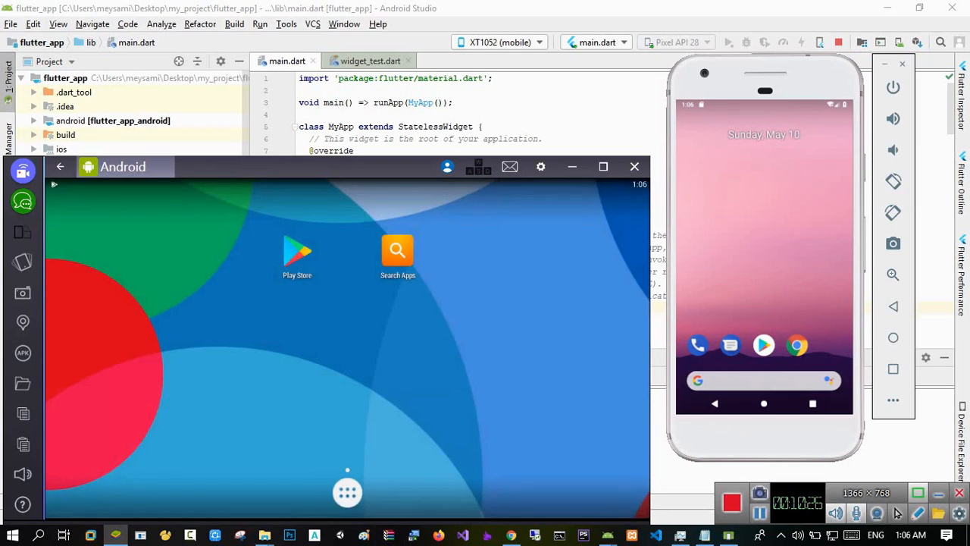
pyautogui.click(347, 492)
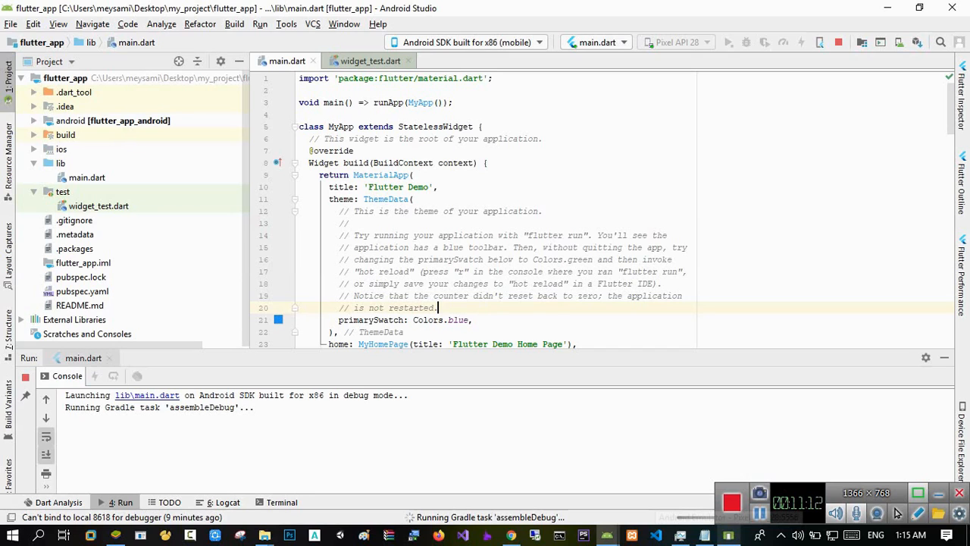
# Switch to the Notepad list of device options, highlight the android mobile entry for review, and minimize the list.
pyautogui.hotkey('alt', 'Tab')
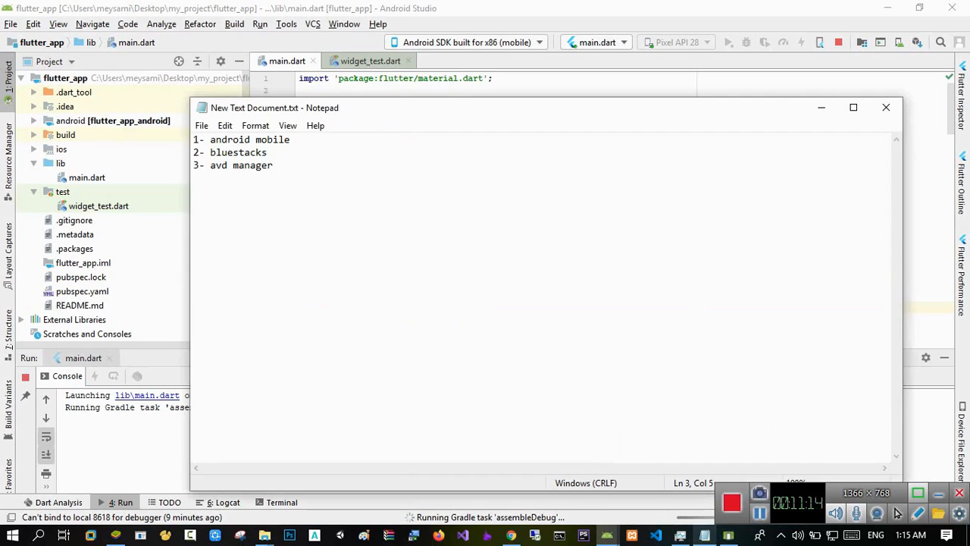
pyautogui.press('Up')
pyautogui.press('Up')
pyautogui.press('End')
pyautogui.hotkey('shift', 'Left')
pyautogui.hotkey('shift', 'Left')
pyautogui.hotkey('shift', 'Left')
pyautogui.hotkey('shift', 'Left')
pyautogui.hotkey('shift', 'Left')
pyautogui.hotkey('shift', 'Left')
pyautogui.hotkey('shift', 'Left')
pyautogui.hotkey('shift', 'Left')
pyautogui.hotkey('shift', 'Left')
pyautogui.hotkey('shift', 'Left')
pyautogui.hotkey('shift', 'Left')
pyautogui.hotkey('shift', 'Left')
pyautogui.hotkey('shift', 'Left')
pyautogui.hotkey('shift', 'Left')
pyautogui.hotkey('shift', 'Left')
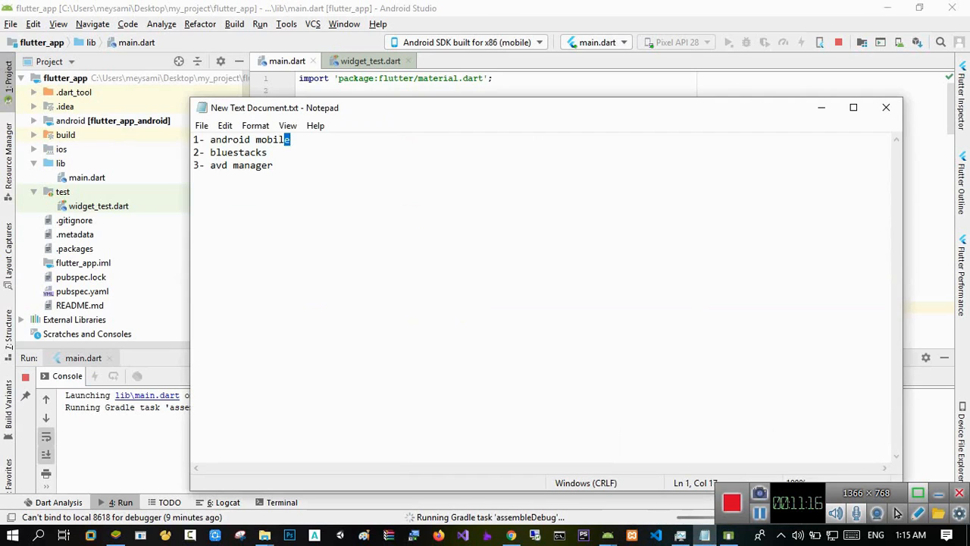
pyautogui.hotkey('shift', 'Left')
pyautogui.moveTo(199, 139); pyautogui.dragTo(216, 153)
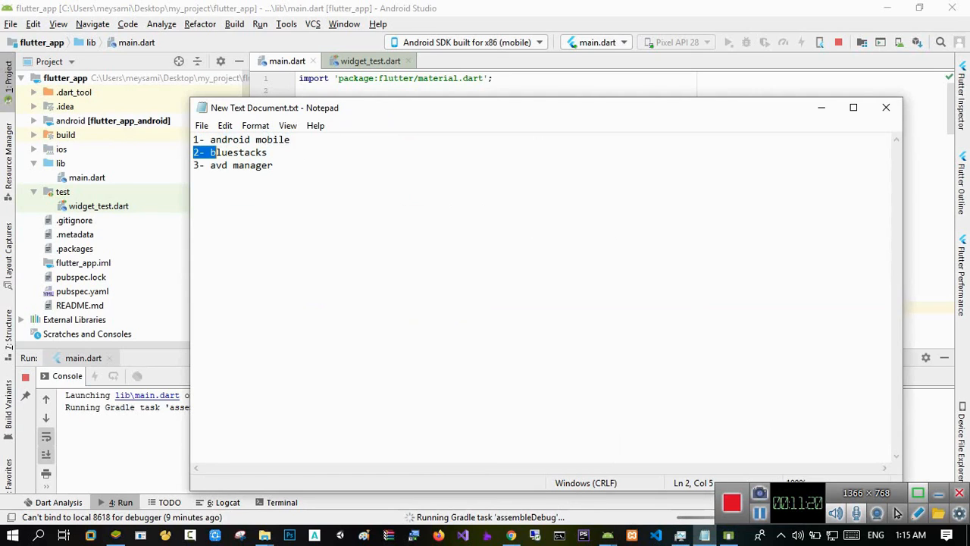
pyautogui.moveTo(290, 140); pyautogui.dragTo(210, 139)
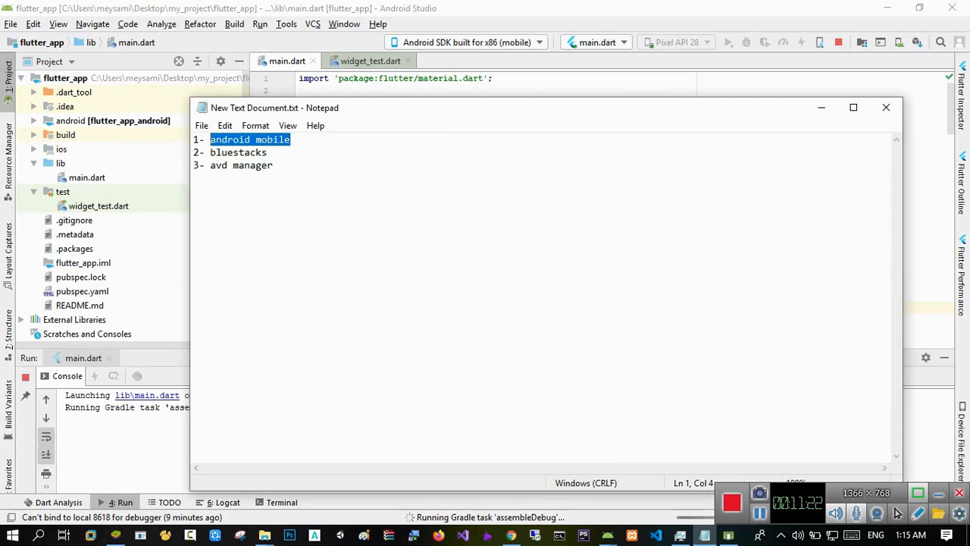
pyautogui.click(256, 140)
pyautogui.moveTo(291, 140); pyautogui.dragTo(256, 139)
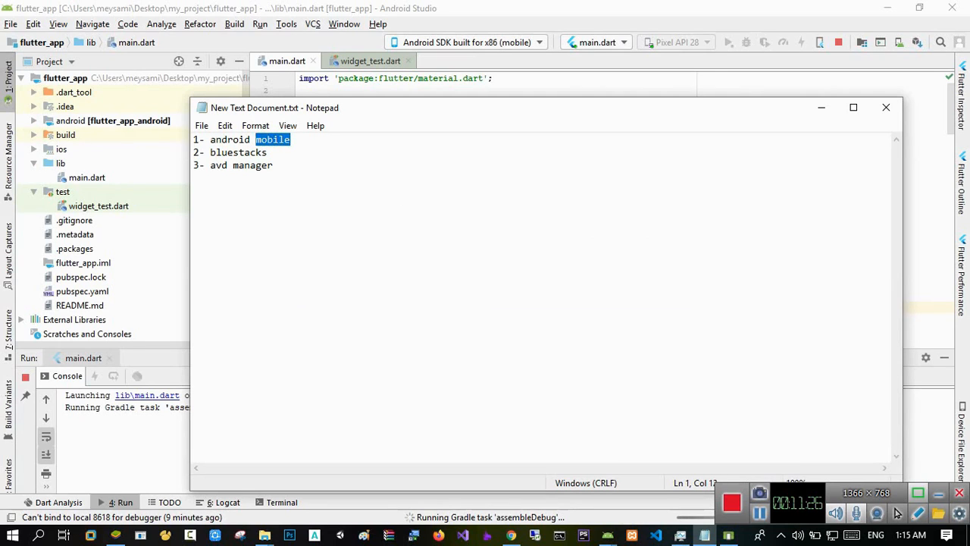
pyautogui.click(267, 140)
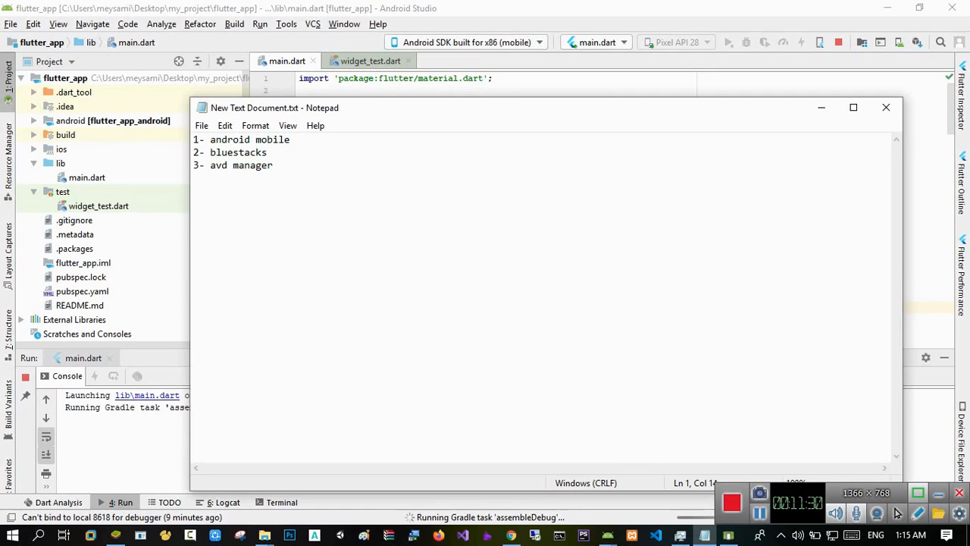
pyautogui.click(821, 106)
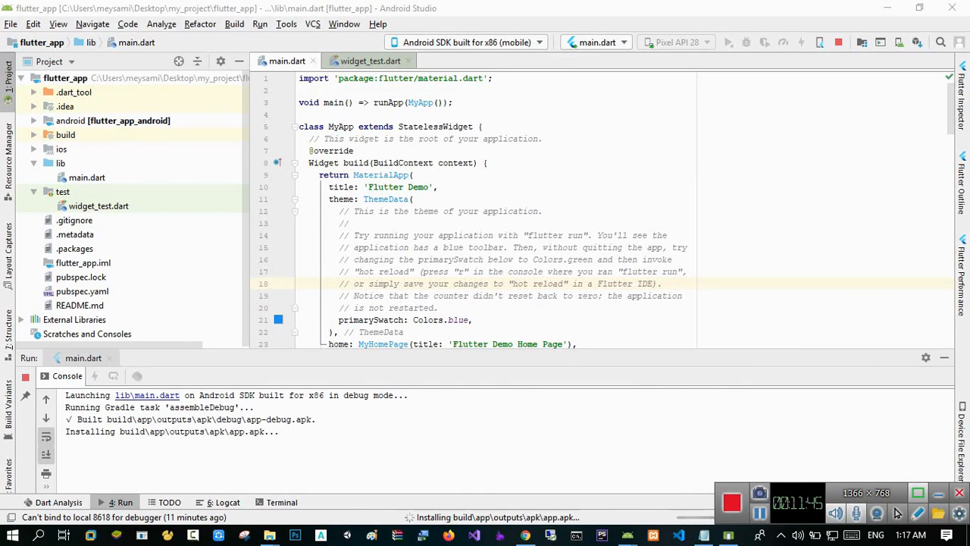
# Move the Pixel emulator over the project tree and check the app.apk installation line in the run console.
pyautogui.moveTo(806, 65); pyautogui.dragTo(206, 57)
pyautogui.hotkey('alt', 'Tab')
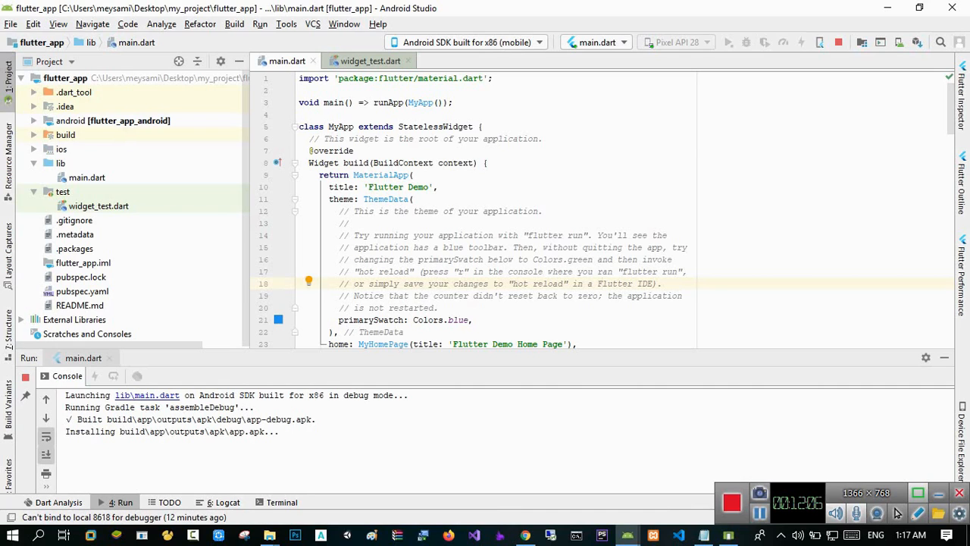
pyautogui.moveTo(278, 431); pyautogui.dragTo(139, 431)
pyautogui.click(160, 431)
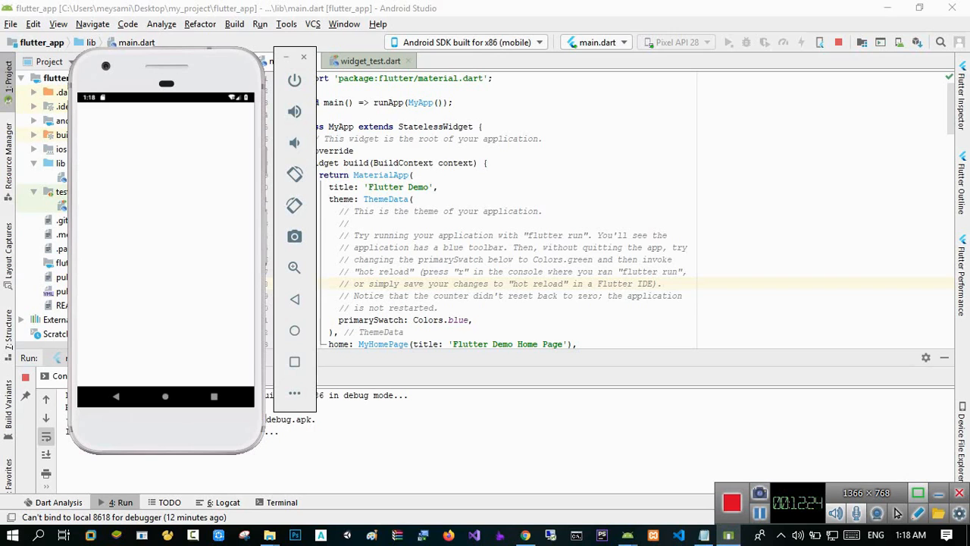
pyautogui.moveTo(182, 56)
pyautogui.mouseDown()
pyautogui.moveTo(202, 46)
pyautogui.moveTo(166, 61)
pyautogui.mouseUp()
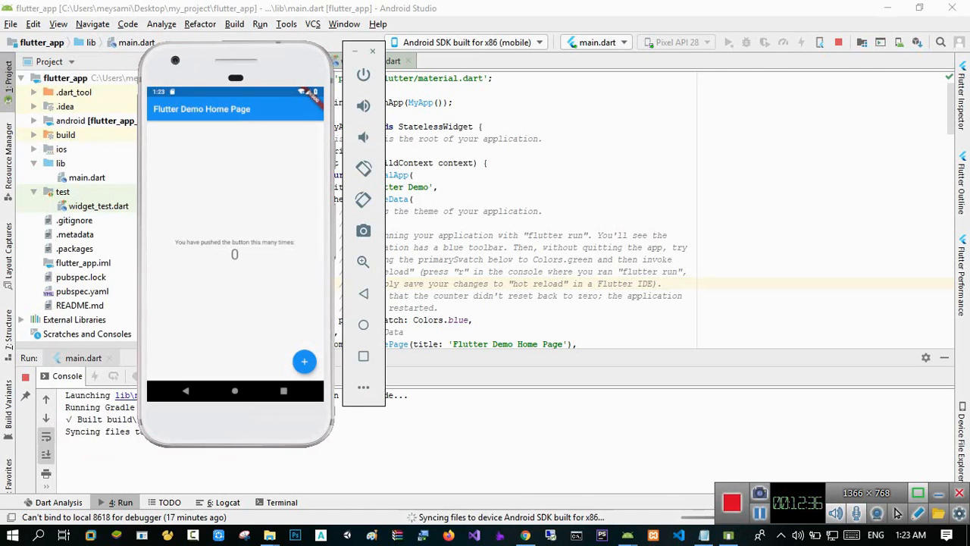
pyautogui.moveTo(236, 68); pyautogui.dragTo(145, 92)
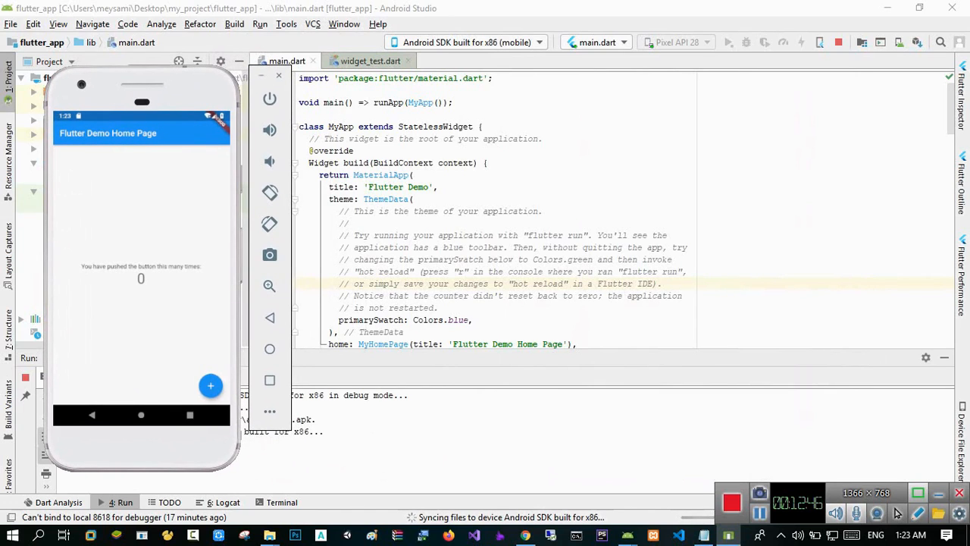
# Test the Flutter demo app in the Pixel emulator by raising its counter to 8, and move the emulator over the code.
pyautogui.click(211, 386)
pyautogui.click(211, 386)
pyautogui.click(211, 386)
pyautogui.click(211, 386)
pyautogui.click(210, 386)
pyautogui.click(210, 386)
pyautogui.click(211, 386)
pyautogui.moveTo(209, 448); pyautogui.dragTo(445, 454)
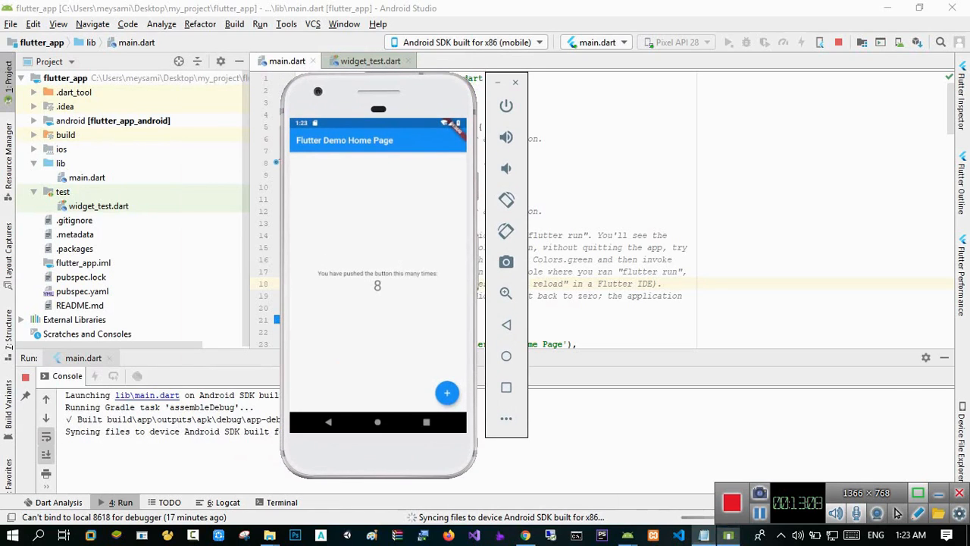
# Return to the Notepad list and highlight the bluestacks, avd manager and android mobile entries in turn.
pyautogui.hotkey('alt', 'Tab')
pyautogui.press('Down')
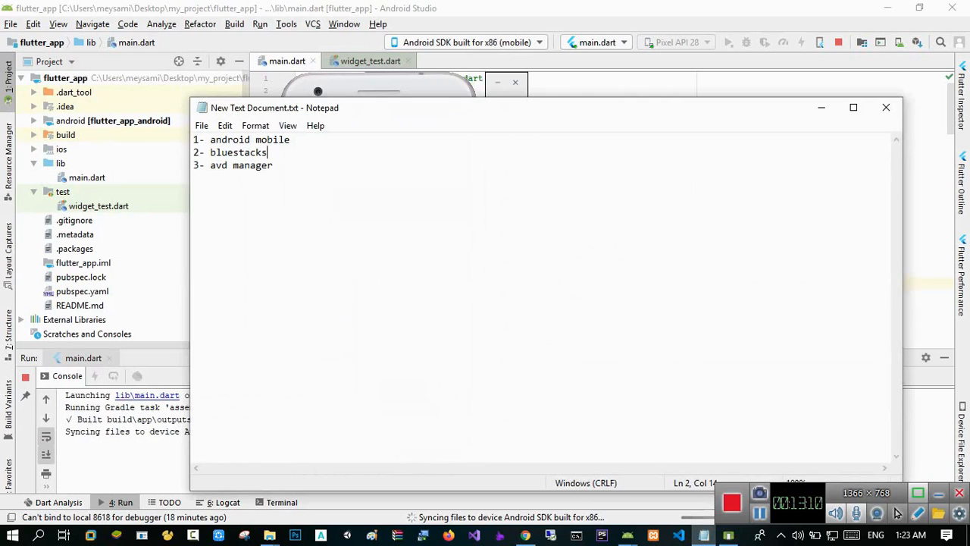
pyautogui.hotkey('shift', 'Left')
pyautogui.hotkey('shift', 'Left')
pyautogui.hotkey('shift', 'Left')
pyautogui.hotkey('shift', 'Left')
pyautogui.hotkey('shift', 'Left')
pyautogui.hotkey('shift', 'Left')
pyautogui.hotkey('shift', 'Left')
pyautogui.hotkey('shift', 'Left')
pyautogui.hotkey('shift', 'Left')
pyautogui.moveTo(216, 152); pyautogui.dragTo(206, 152)
pyautogui.click(239, 166)
pyautogui.moveTo(273, 165); pyautogui.dragTo(199, 165)
pyautogui.click(216, 165)
pyautogui.moveTo(290, 139); pyautogui.dragTo(210, 140)
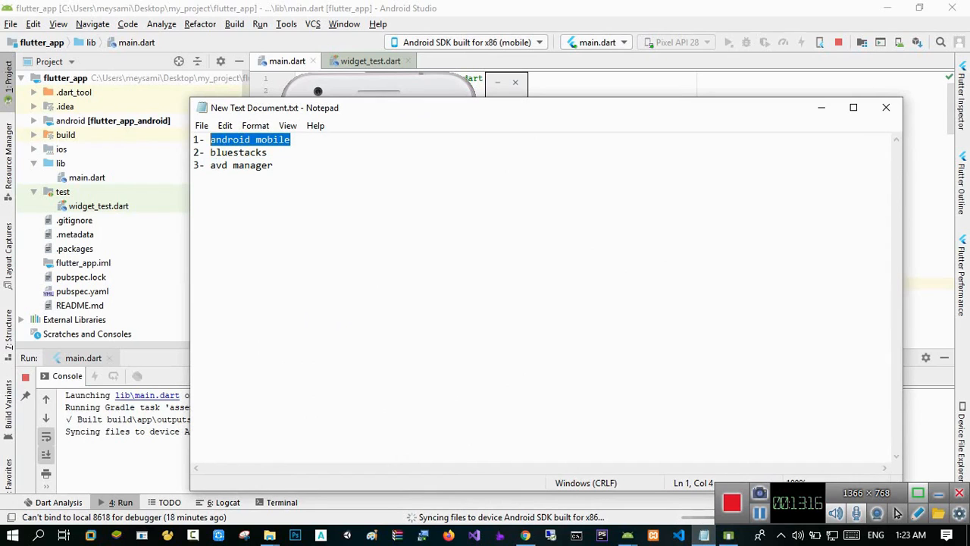
# Review the android mobile entry in the device list by highlighting its text repeatedly.
pyautogui.click(228, 139)
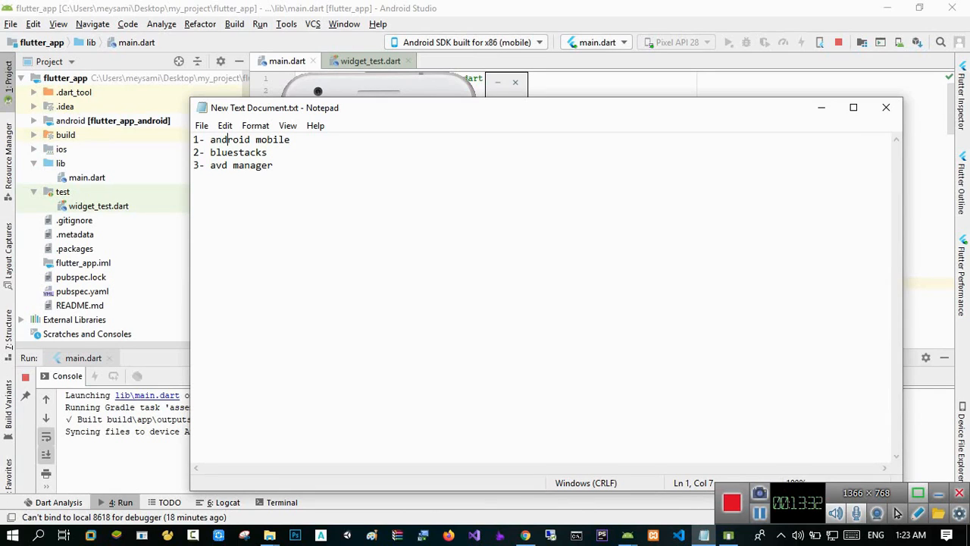
pyautogui.press('End')
pyautogui.hotkey('shift', 'Left')
pyautogui.hotkey('shift', 'Left')
pyautogui.hotkey('shift', 'Left')
pyautogui.hotkey('shift', 'Left')
pyautogui.hotkey('shift', 'Left')
pyautogui.hotkey('shift', 'Left')
pyautogui.hotkey('shift', 'Left')
pyautogui.hotkey('shift', 'Left')
pyautogui.hotkey('shift', 'Left')
pyautogui.hotkey('shift', 'Left')
pyautogui.hotkey('shift', 'Left')
pyautogui.hotkey('shift', 'Left')
pyautogui.hotkey('shift', 'Left')
pyautogui.hotkey('shift', 'Left')
pyautogui.hotkey('shift', 'Left')
pyautogui.hotkey('shift', 'Left')
pyautogui.hotkey('shift', 'Left')
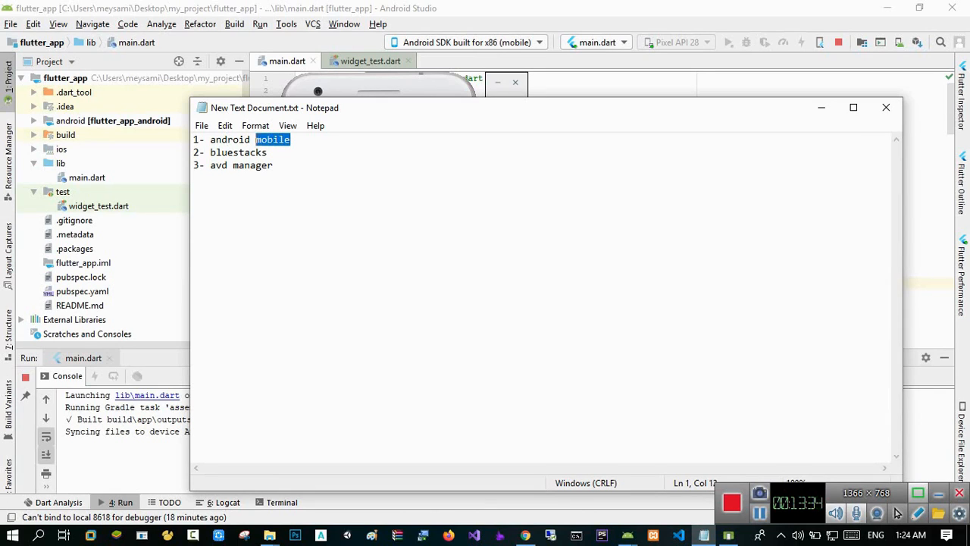
pyautogui.press('End')
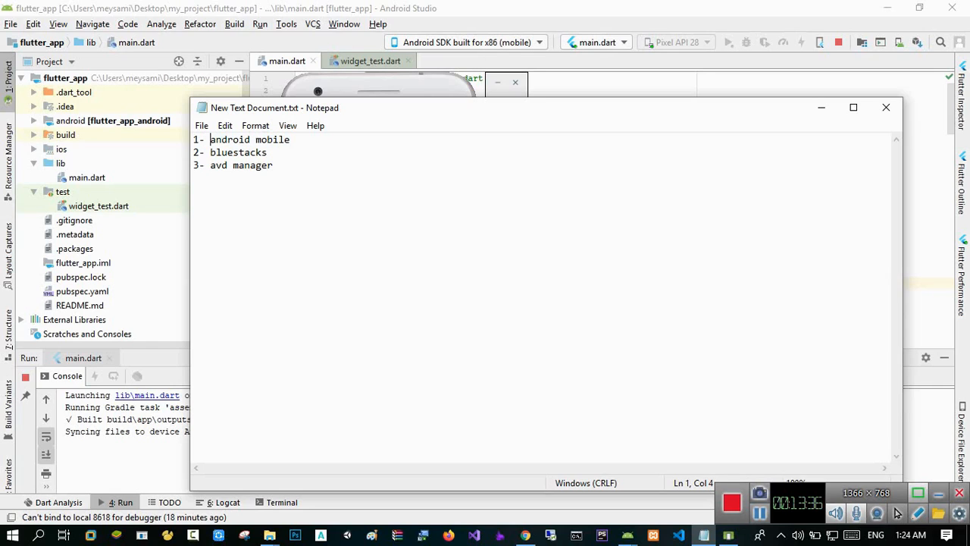
pyautogui.hotkey('shift', 'Left')
pyautogui.hotkey('shift', 'Left')
pyautogui.hotkey('shift', 'Left')
pyautogui.hotkey('shift', 'Left')
pyautogui.hotkey('shift', 'Left')
pyautogui.hotkey('shift', 'Left')
pyautogui.hotkey('shift', 'Left')
pyautogui.hotkey('shift', 'Left')
pyautogui.hotkey('shift', 'Left')
pyautogui.hotkey('shift', 'Left')
pyautogui.hotkey('shift', 'Left')
pyautogui.hotkey('shift', 'Left')
pyautogui.hotkey('shift', 'Left')
pyautogui.hotkey('shift', 'Left')
pyautogui.hotkey('shift', 'Left')
pyautogui.hotkey('shift', 'Left')
pyautogui.hotkey('shift', 'Left')
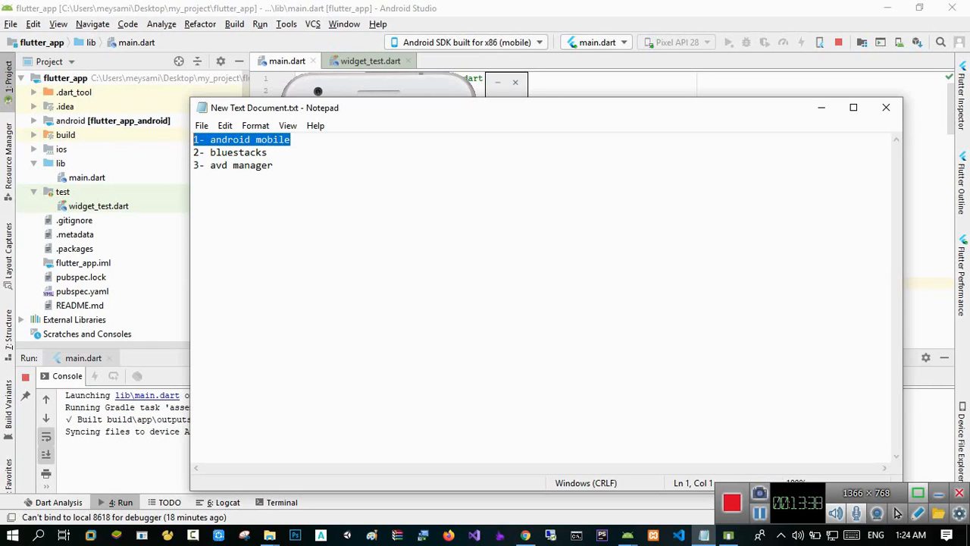
pyautogui.press('End')
pyautogui.hotkey('shift', 'Left')
pyautogui.hotkey('shift', 'Left')
pyautogui.hotkey('shift', 'Left')
pyautogui.hotkey('shift', 'Left')
pyautogui.hotkey('shift', 'Left')
pyautogui.hotkey('shift', 'Left')
pyautogui.hotkey('shift', 'Left')
pyautogui.hotkey('shift', 'Left')
pyautogui.hotkey('shift', 'Left')
pyautogui.hotkey('shift', 'Left')
pyautogui.hotkey('shift', 'Left')
pyautogui.hotkey('shift', 'Left')
pyautogui.hotkey('shift', 'Left')
pyautogui.hotkey('shift', 'Left')
pyautogui.hotkey('shift', 'Left')
pyautogui.hotkey('shift', 'Left')
pyautogui.hotkey('shift', 'Left')
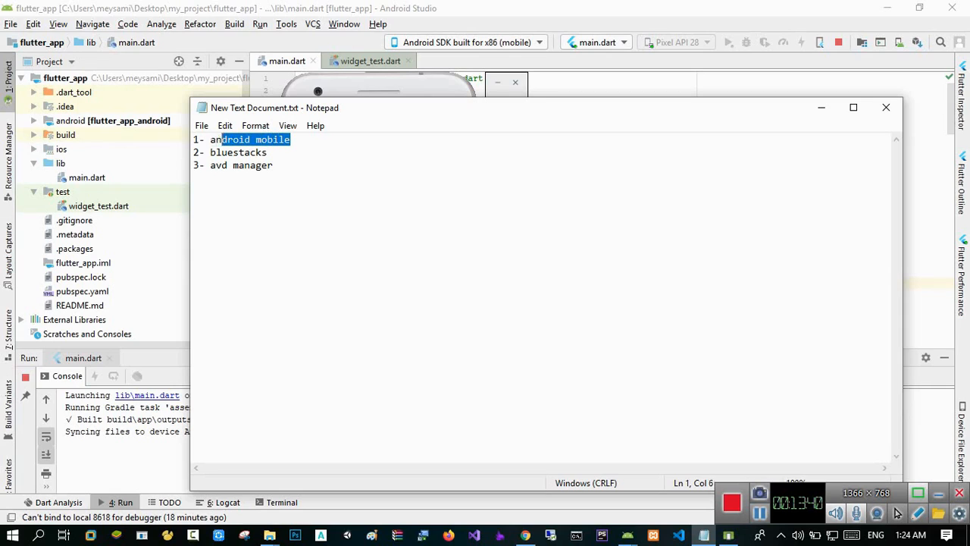
# Highlight the bluestacks and avd manager lines together to compare them with the first option.
pyautogui.moveTo(274, 165); pyautogui.dragTo(194, 153)
pyautogui.click(233, 153)
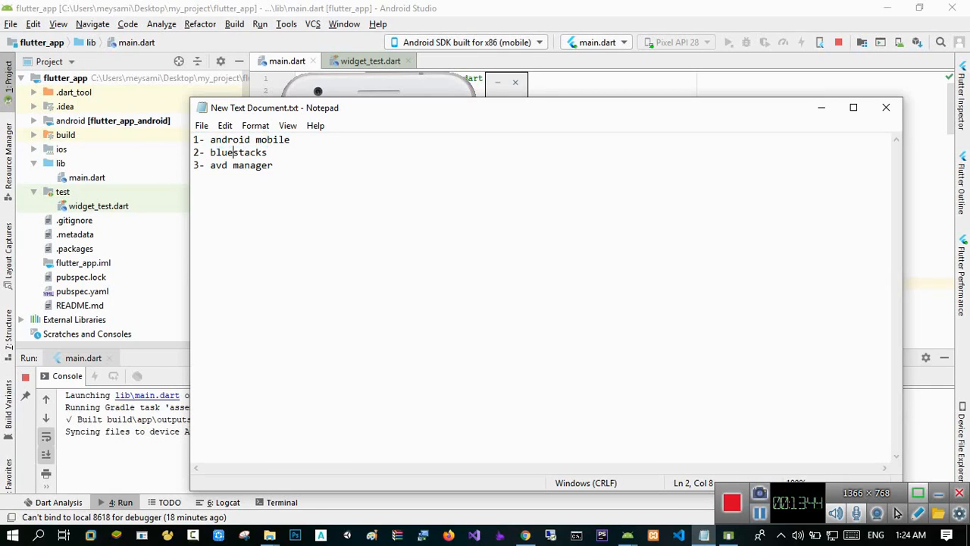
pyautogui.moveTo(275, 166); pyautogui.dragTo(204, 153)
# Highlight the whole android mobile line in the list, followed by only its word mobile.
pyautogui.moveTo(291, 140); pyautogui.dragTo(194, 140)
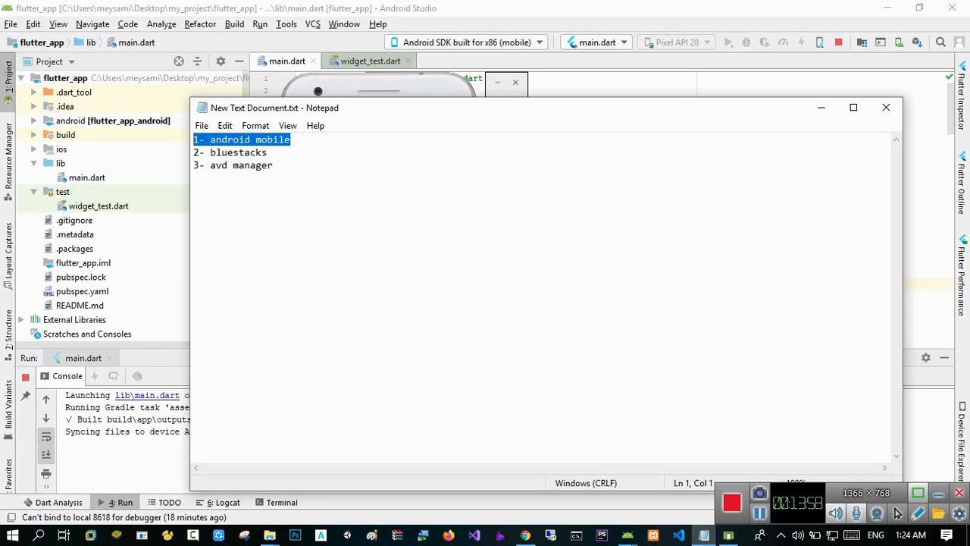
pyautogui.click(291, 140)
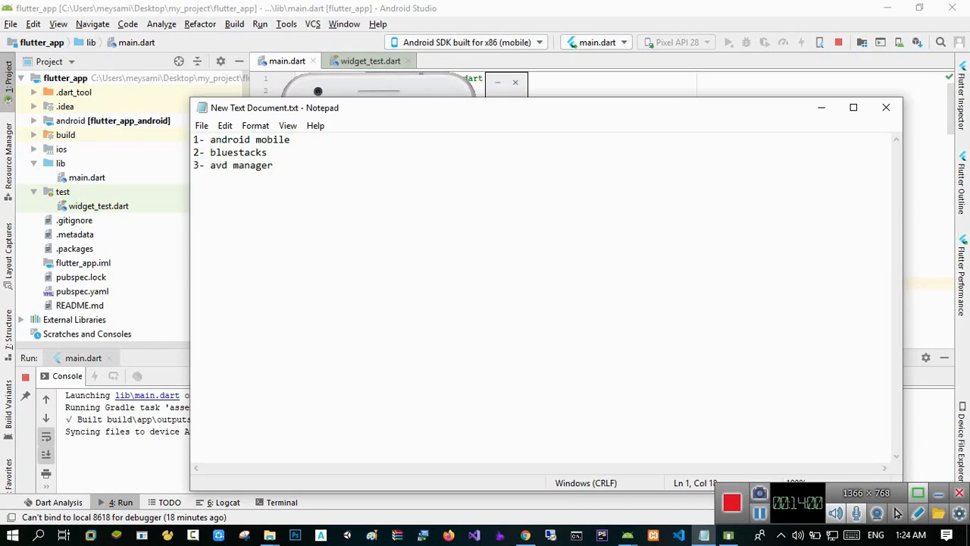
pyautogui.hotkey('shift', 'Left')
pyautogui.hotkey('shift', 'Left')
pyautogui.hotkey('shift', 'Left')
pyautogui.hotkey('shift', 'Left')
pyautogui.hotkey('shift', 'Left')
pyautogui.hotkey('shift', 'Left')
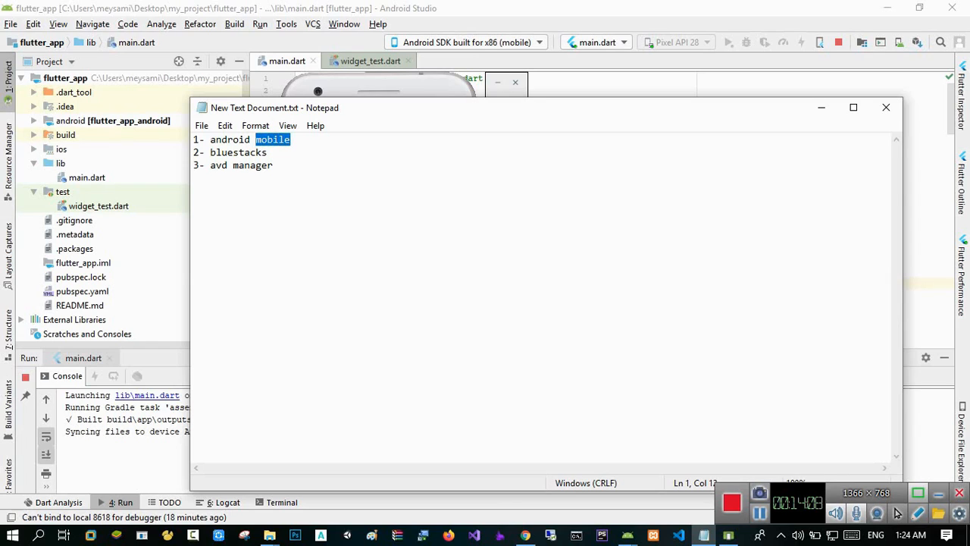
# Review the two emulator options by highlighting the bluestacks and avd manager lines several times, and clear the selection.
pyautogui.hotkey('ctrl', 'End')
pyautogui.hotkey('shift', 'Up')
pyautogui.hotkey('shift', 'Left')
pyautogui.hotkey('shift', 'Left')
pyautogui.hotkey('shift', 'Left')
pyautogui.hotkey('shift', 'Left')
pyautogui.hotkey('shift', 'Left')
pyautogui.hotkey('shift', 'Left')
pyautogui.hotkey('shift', 'Left')
pyautogui.hotkey('shift', 'Left')
pyautogui.hotkey('shift', 'Left')
pyautogui.hotkey('shift', 'Left')
pyautogui.hotkey('shift', 'Left')
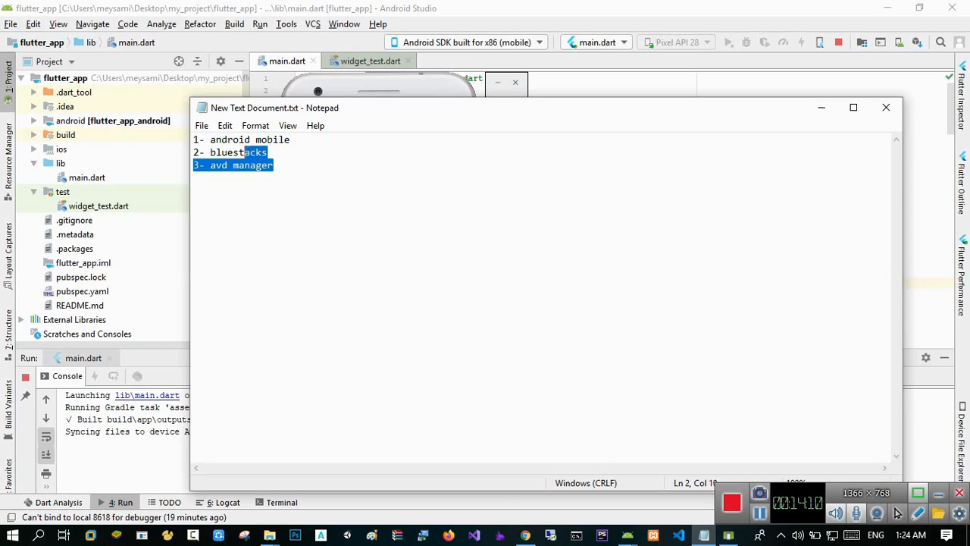
pyautogui.press('Left')
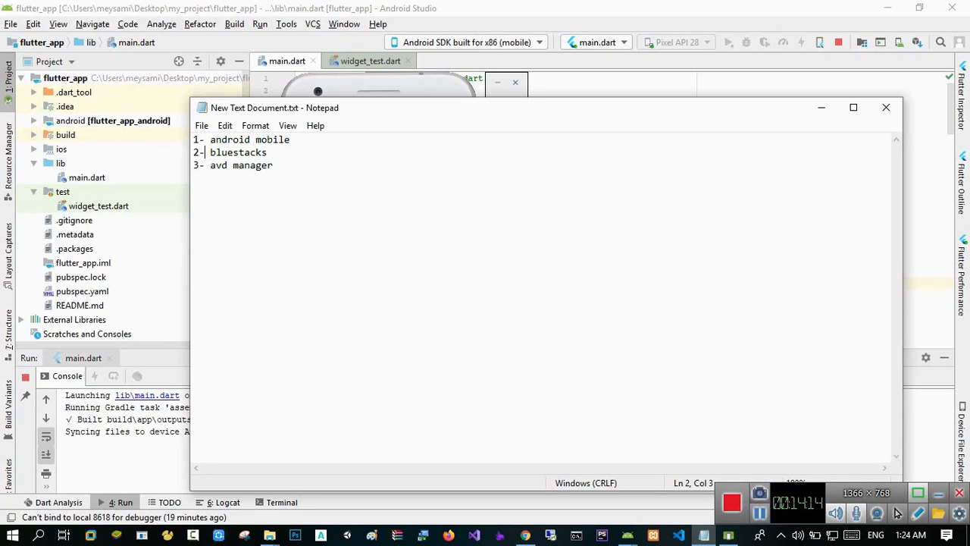
pyautogui.hotkey('ctrl', 'End')
pyautogui.hotkey('shift', 'Left')
pyautogui.hotkey('shift', 'Left')
pyautogui.hotkey('shift', 'Left')
pyautogui.hotkey('shift', 'Left')
pyautogui.hotkey('shift', 'Left')
pyautogui.hotkey('shift', 'Left')
pyautogui.hotkey('shift', 'Left')
pyautogui.hotkey('shift', 'Left')
pyautogui.hotkey('shift', 'Left')
pyautogui.hotkey('shift', 'Left')
pyautogui.hotkey('shift', 'Left')
pyautogui.moveTo(267, 153); pyautogui.dragTo(216, 153)
pyautogui.click(221, 154)
pyautogui.hotkey('ctrl', 'End')
pyautogui.hotkey('shift', 'Left')
pyautogui.hotkey('shift', 'Left')
pyautogui.hotkey('shift', 'Left')
pyautogui.hotkey('shift', 'Left')
pyautogui.hotkey('shift', 'Left')
pyautogui.hotkey('shift', 'Left')
pyautogui.hotkey('shift', 'Left')
pyautogui.hotkey('shift', 'Left')
pyautogui.hotkey('shift', 'Left')
pyautogui.hotkey('shift', 'Left')
pyautogui.hotkey('shift', 'Left')
pyautogui.hotkey('shift', 'Left')
pyautogui.hotkey('shift', 'Left')
pyautogui.hotkey('shift', 'Left')
pyautogui.hotkey('shift', 'Left')
pyautogui.hotkey('shift', 'Left')
pyautogui.hotkey('shift', 'Left')
pyautogui.hotkey('shift', 'Left')
pyautogui.hotkey('shift', 'Left')
pyautogui.hotkey('shift', 'Left')
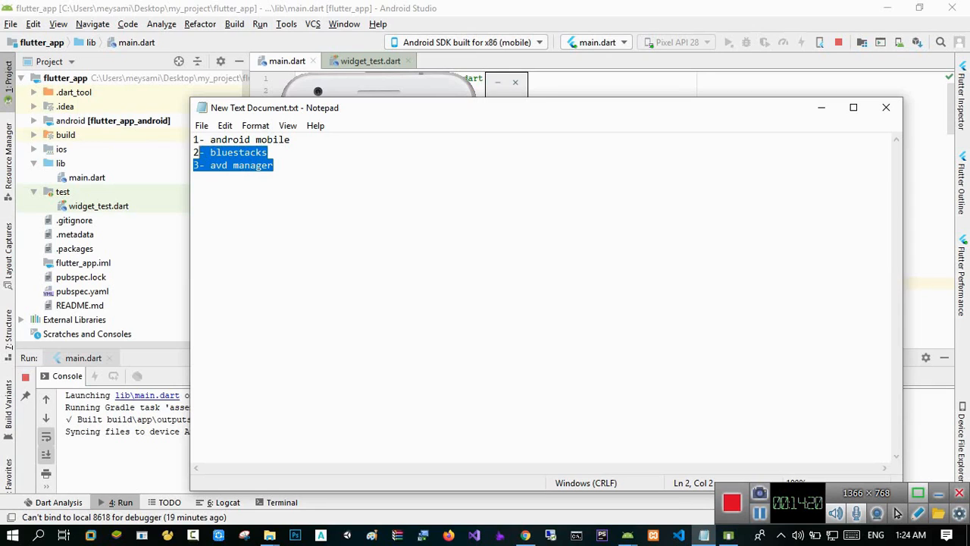
pyautogui.click(222, 165)
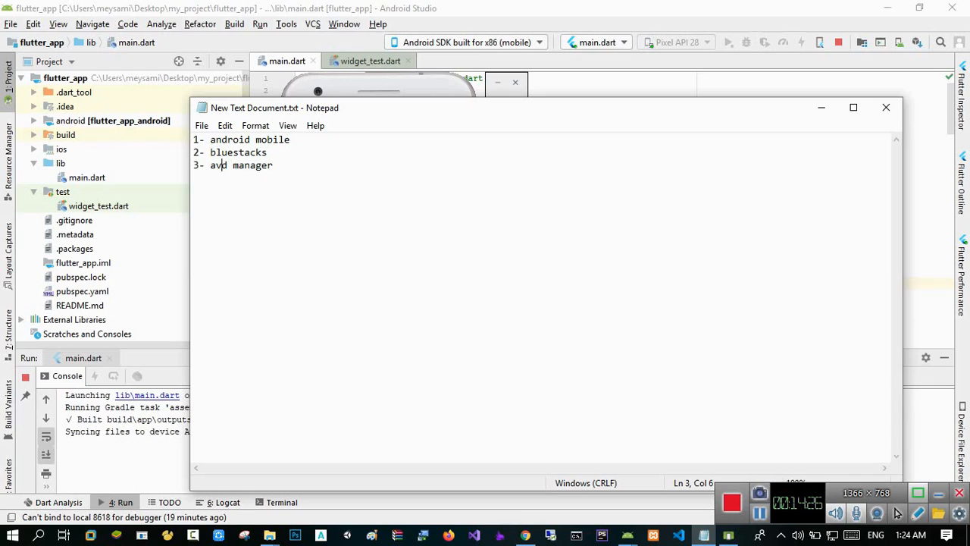
# Highlight the android mobile line once more, clear the selection, and minimize the Notepad list.
pyautogui.moveTo(291, 140); pyautogui.dragTo(194, 140)
pyautogui.click(241, 139)
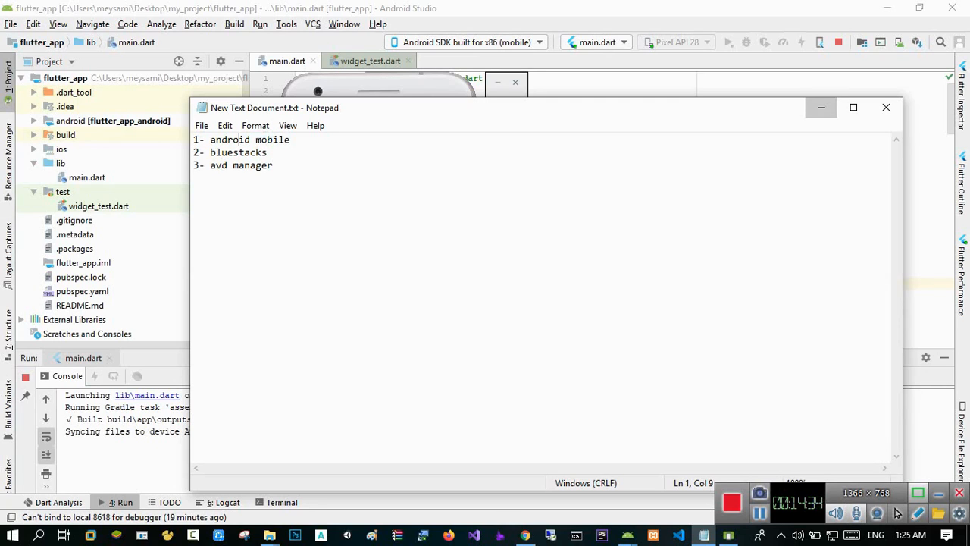
pyautogui.click(820, 107)
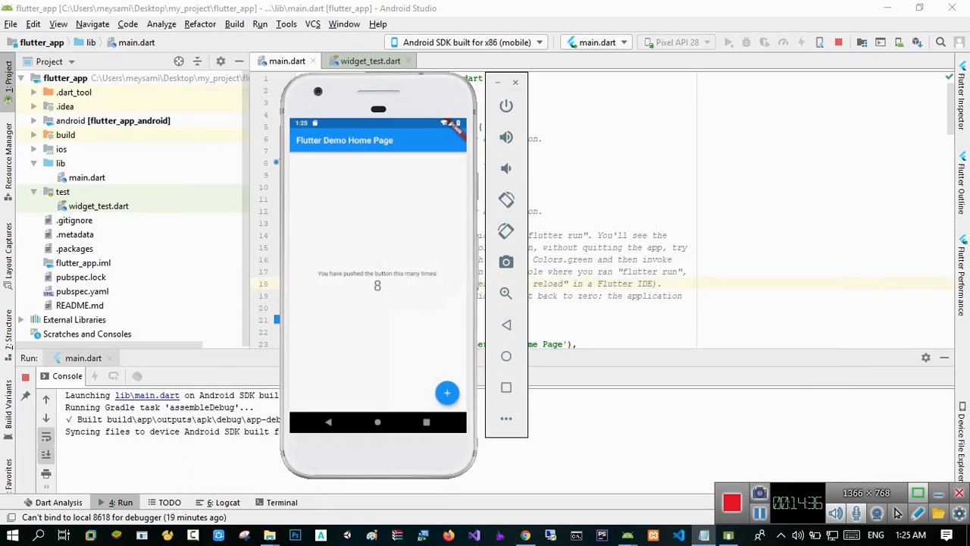